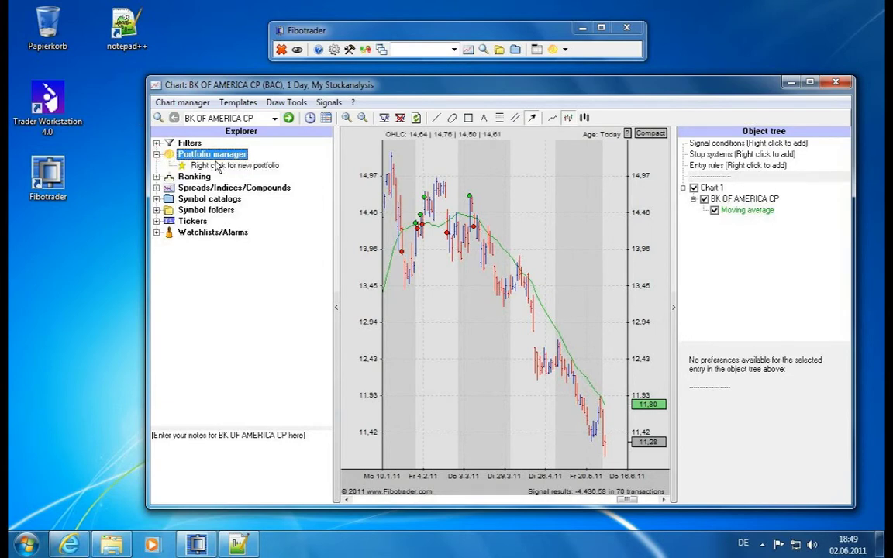
- Start a new portfolio with portfolio number 12345
{"action": "double_click", "coordinate": [211, 169]}
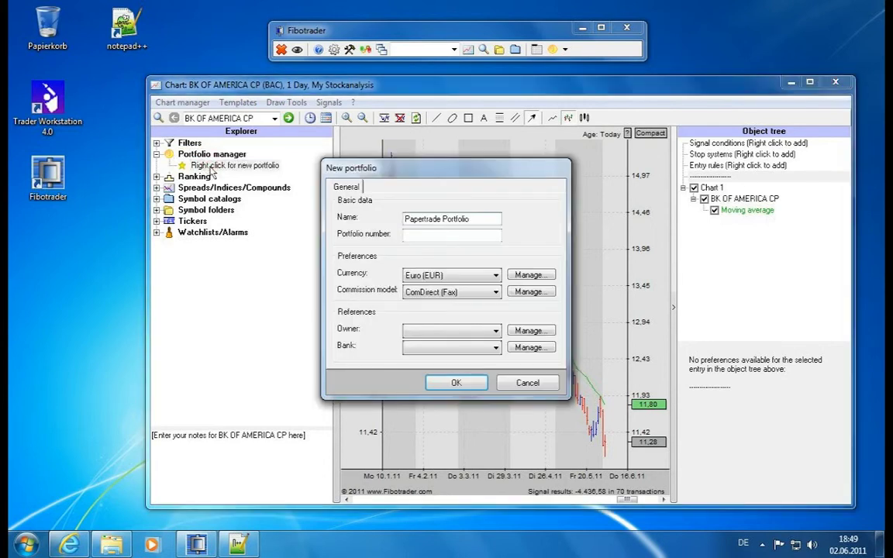
{"action": "left_click", "coordinate": [455, 240]}
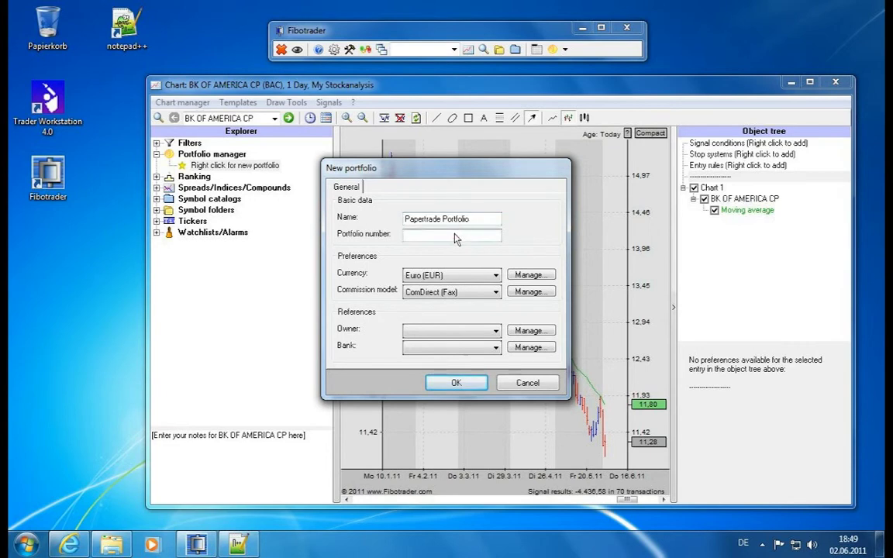
{"action": "type", "text": "12345"}
- Keep Euro as the portfolio currency after reviewing the managed currencies list
{"action": "left_click", "coordinate": [493, 276]}
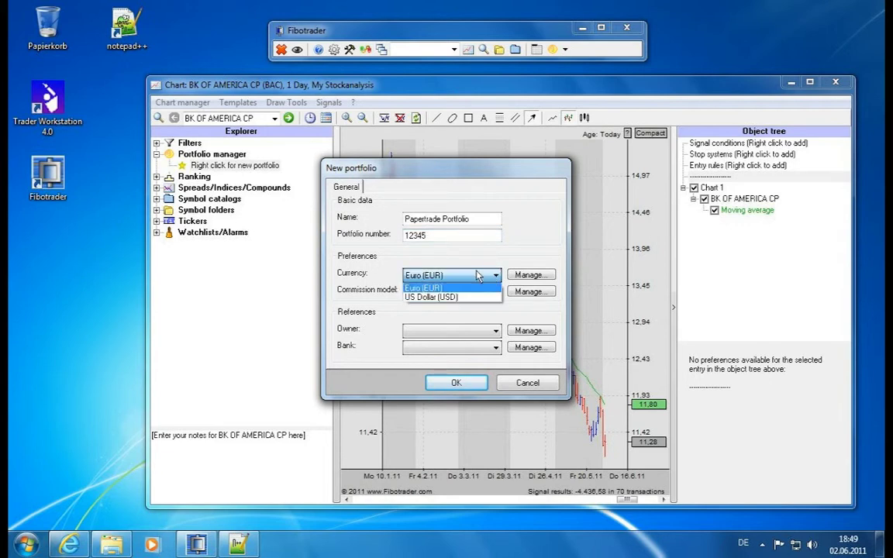
{"action": "left_click", "coordinate": [480, 276]}
{"action": "left_click", "coordinate": [530, 275]}
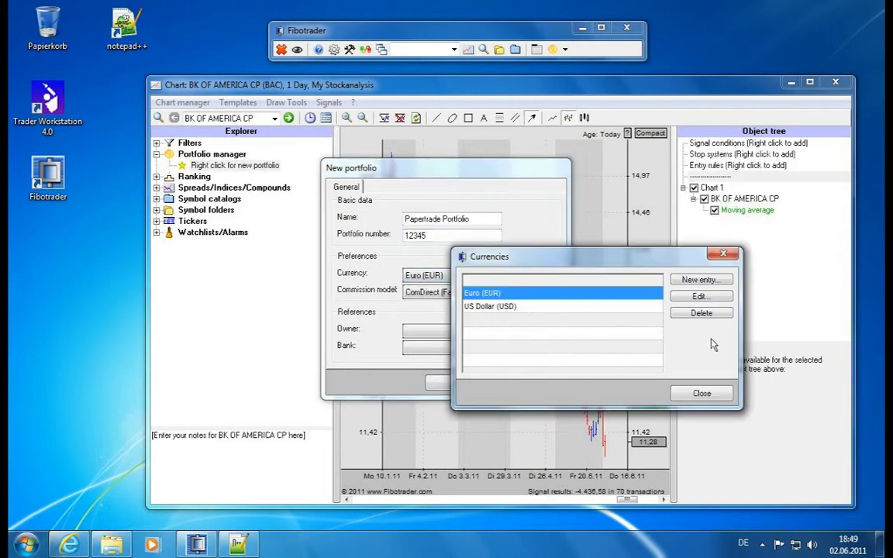
{"action": "left_click", "coordinate": [700, 279]}
{"action": "left_click", "coordinate": [677, 364]}
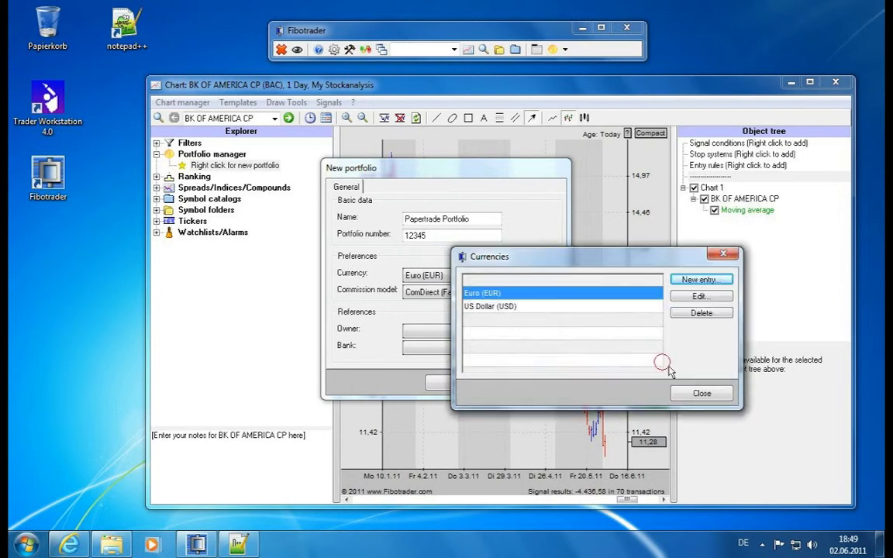
{"action": "left_click", "coordinate": [700, 394]}
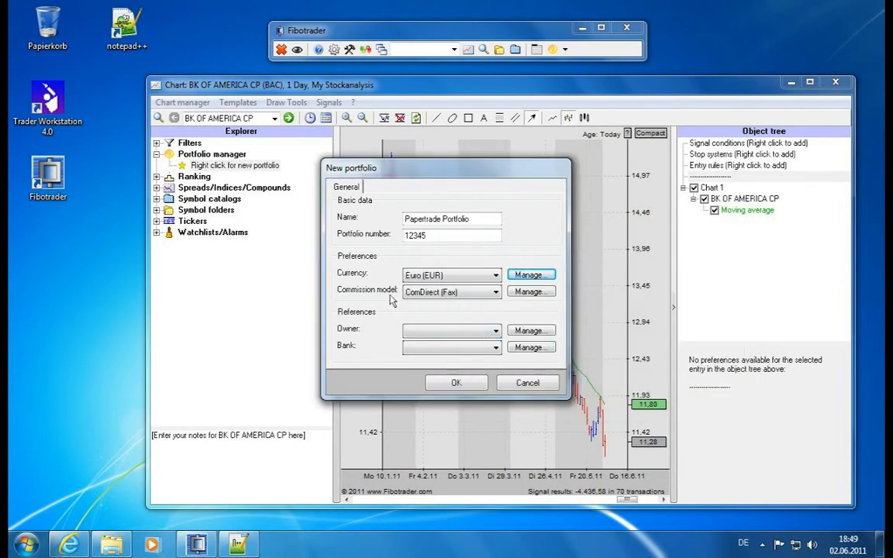
- Keep ComDirect (Fax) as the commission model
{"action": "left_click", "coordinate": [484, 293]}
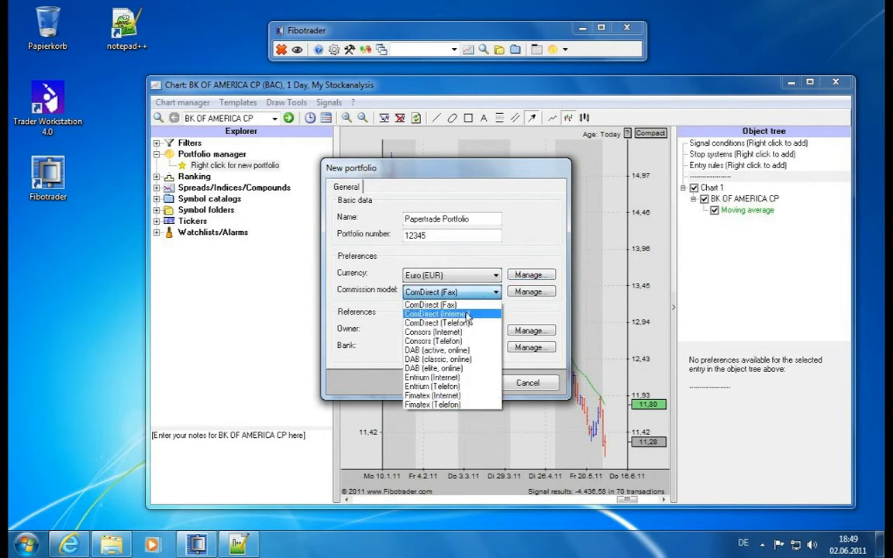
{"action": "left_click", "coordinate": [539, 313]}
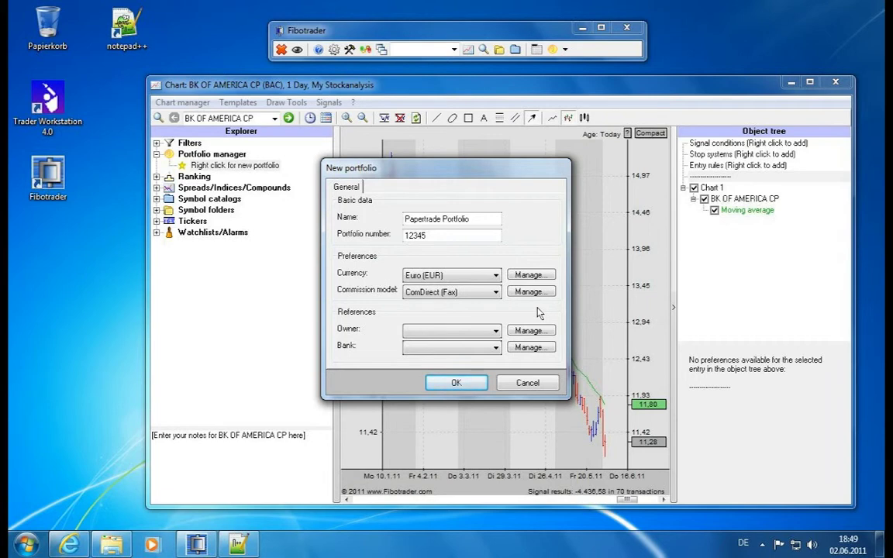
{"action": "left_click", "coordinate": [472, 332]}
- Add a Fibotrader address with salutation Mr and set it as the portfolio owner
{"action": "left_click", "coordinate": [530, 331]}
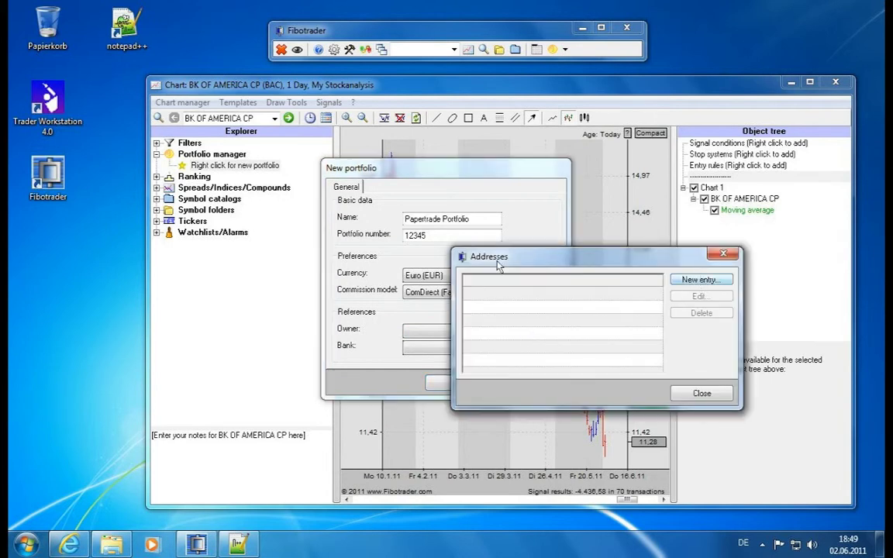
{"action": "left_click", "coordinate": [701, 279]}
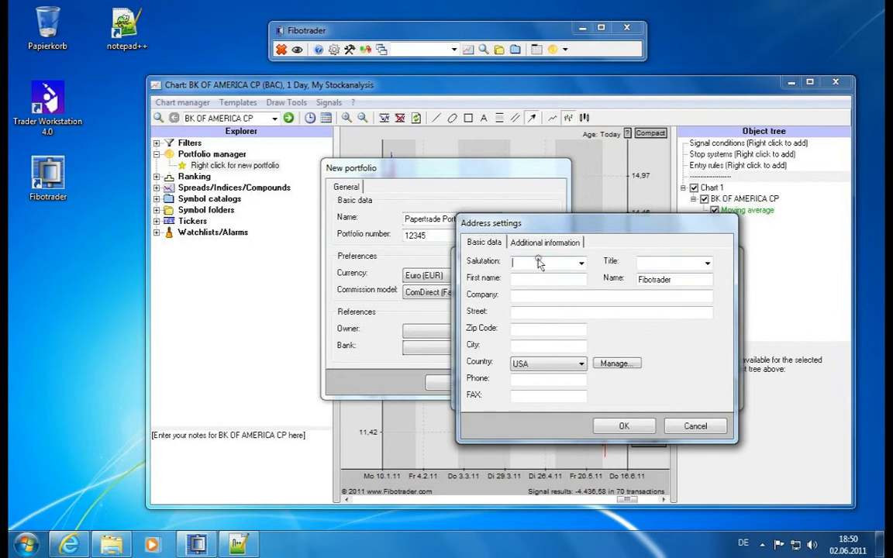
{"action": "left_click", "coordinate": [572, 262]}
{"action": "left_click", "coordinate": [579, 264]}
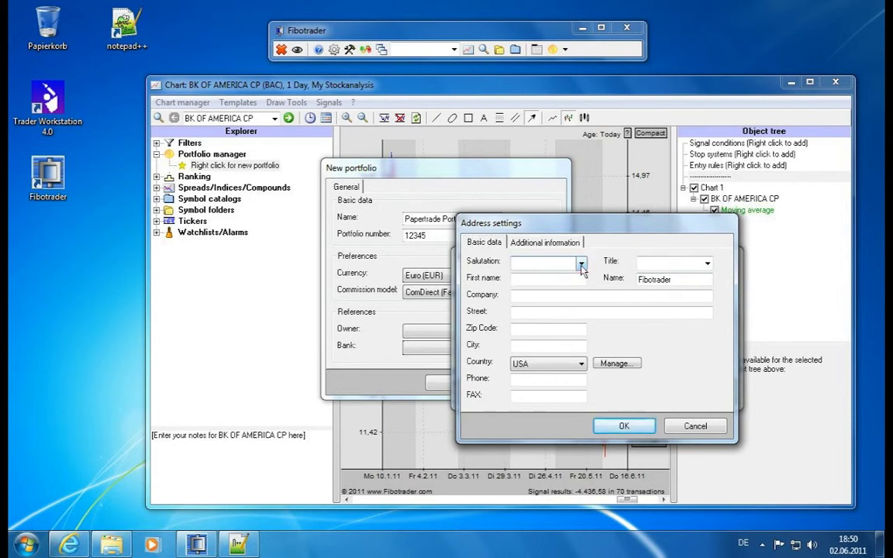
{"action": "type", "text": "Mr"}
{"action": "left_click", "coordinate": [555, 280]}
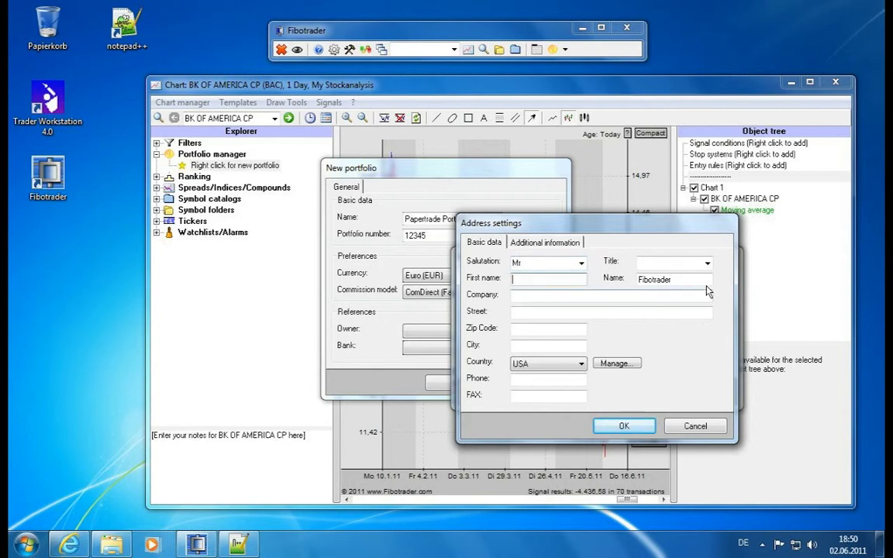
{"action": "left_click", "coordinate": [521, 363]}
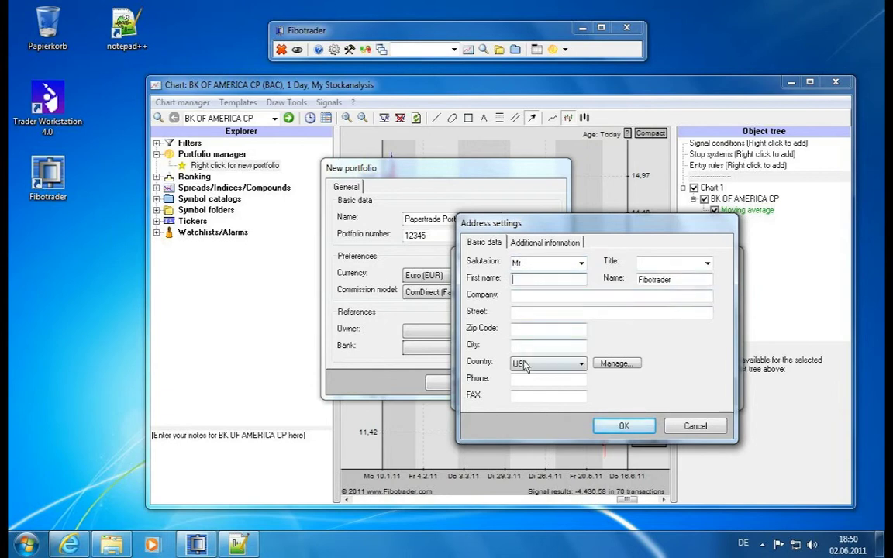
{"action": "left_click", "coordinate": [525, 242]}
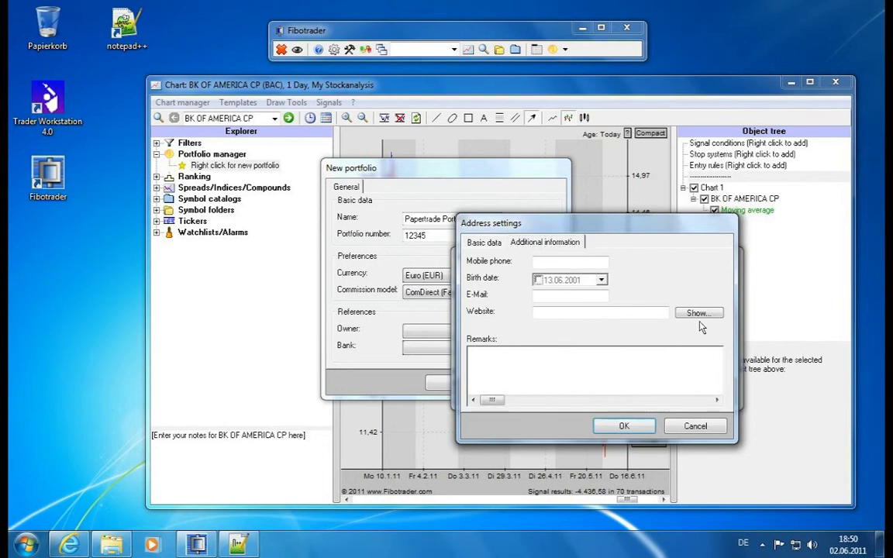
{"action": "left_click", "coordinate": [492, 246]}
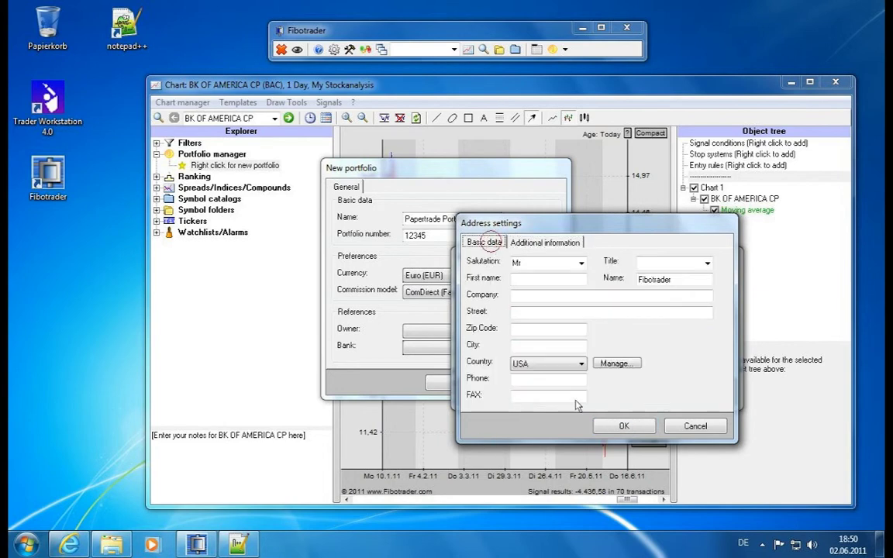
{"action": "left_click", "coordinate": [624, 426]}
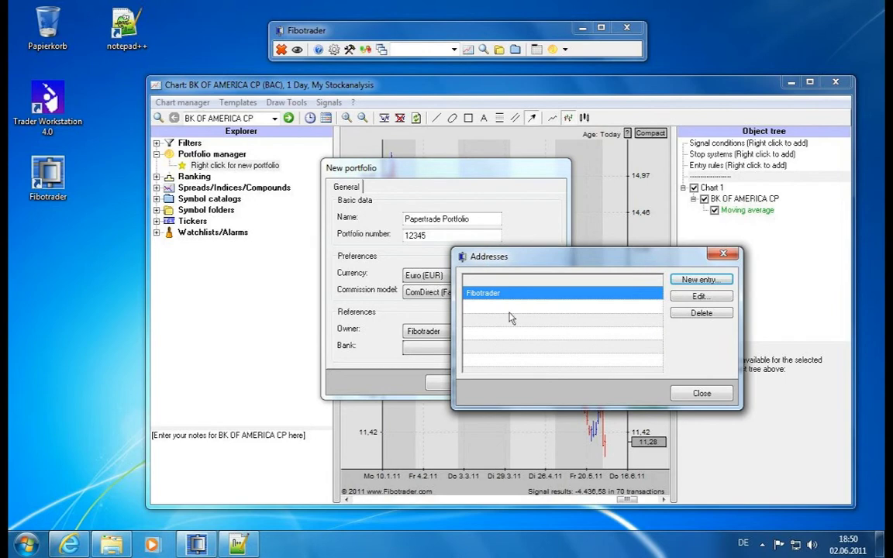
{"action": "left_click", "coordinate": [701, 395]}
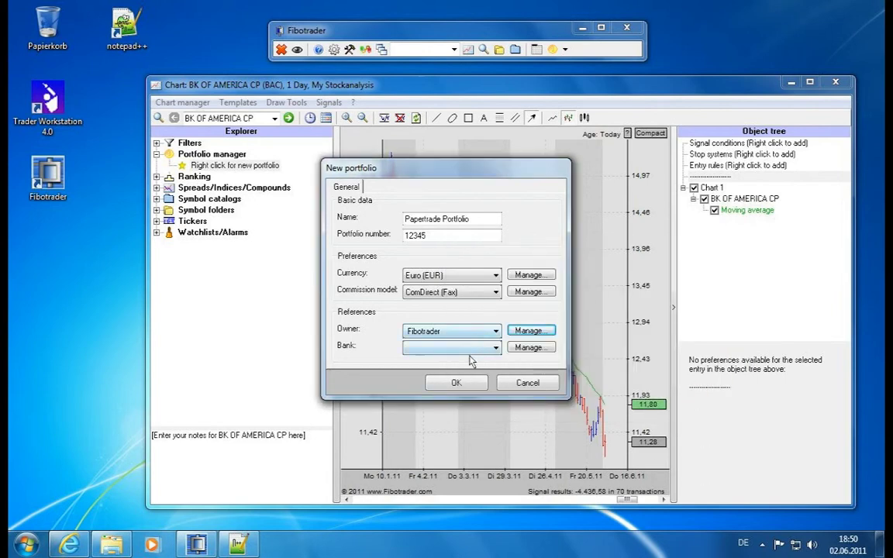
- Add a new bank address with company 'My Bank' and use it as the bank
{"action": "left_click", "coordinate": [530, 347]}
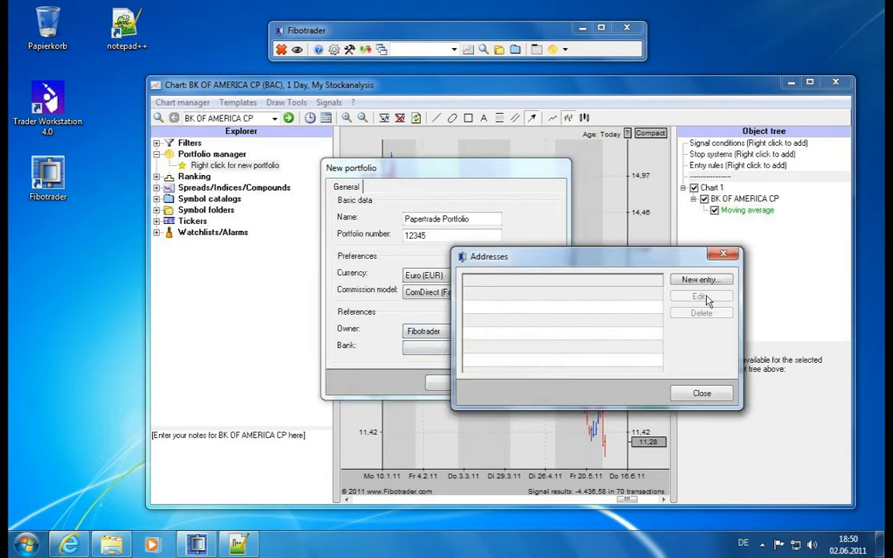
{"action": "double_click", "coordinate": [640, 262]}
{"action": "double_click", "coordinate": [692, 280]}
{"action": "key", "text": "Delete"}
{"action": "left_click", "coordinate": [553, 299]}
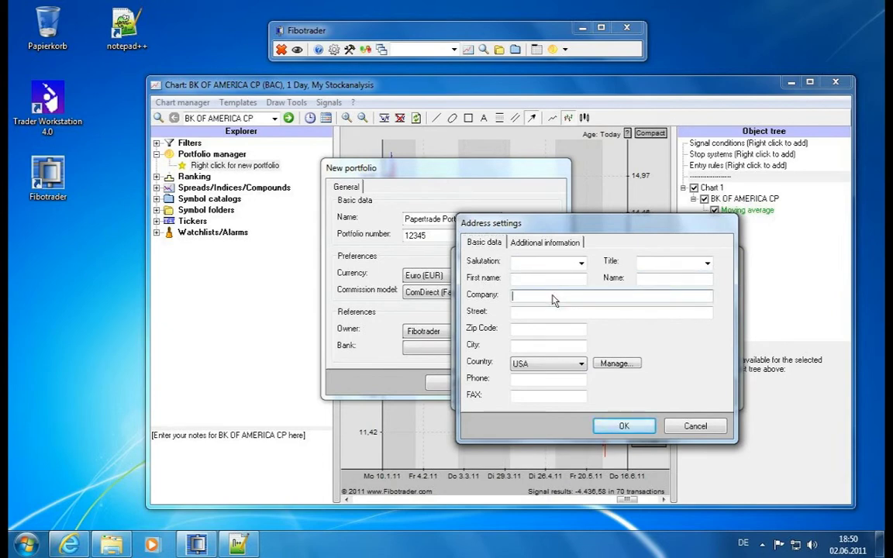
{"action": "type", "text": "My Bank"}
{"action": "left_click", "coordinate": [624, 427]}
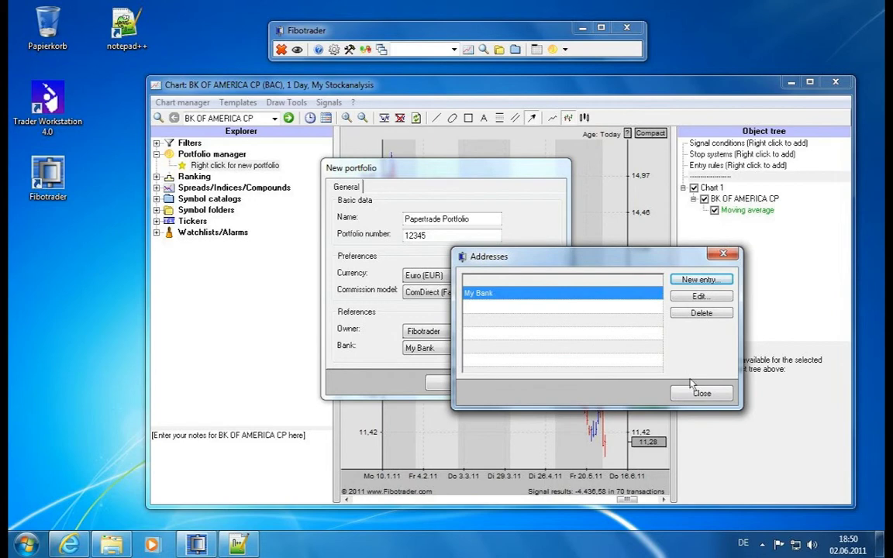
{"action": "left_click", "coordinate": [691, 389]}
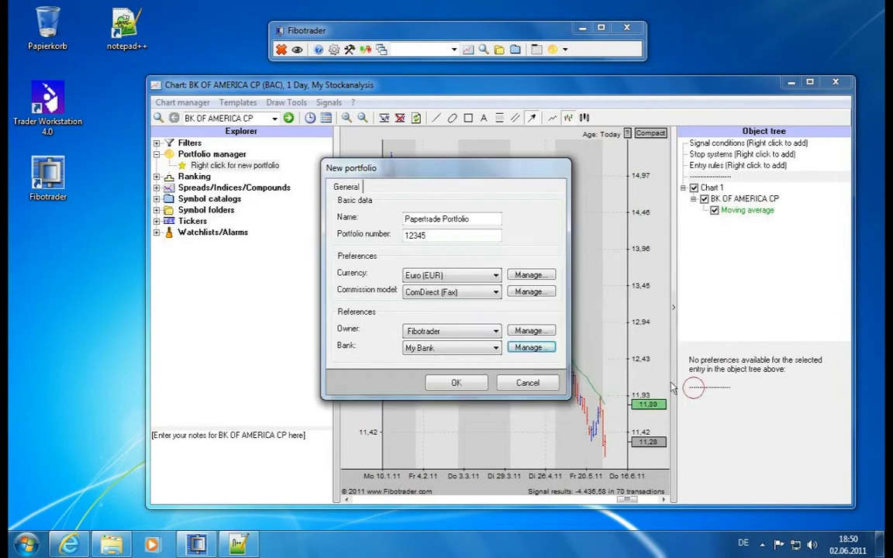
- Create the Papertrade Portfolio and enlarge its window until the Profit column shows
{"action": "left_click", "coordinate": [472, 384]}
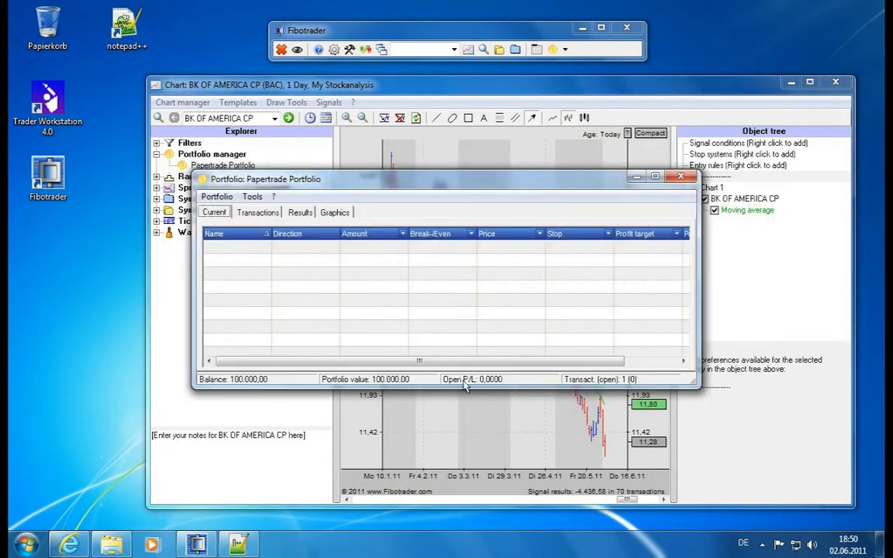
{"action": "mouse_move", "coordinate": [415, 184]}
{"action": "left_mouse_down"}
{"action": "mouse_move", "coordinate": [373, 155]}
{"action": "mouse_move", "coordinate": [411, 191]}
{"action": "left_mouse_up"}
{"action": "left_click_drag", "start_coordinate": [389, 262], "coordinate": [398, 248]}
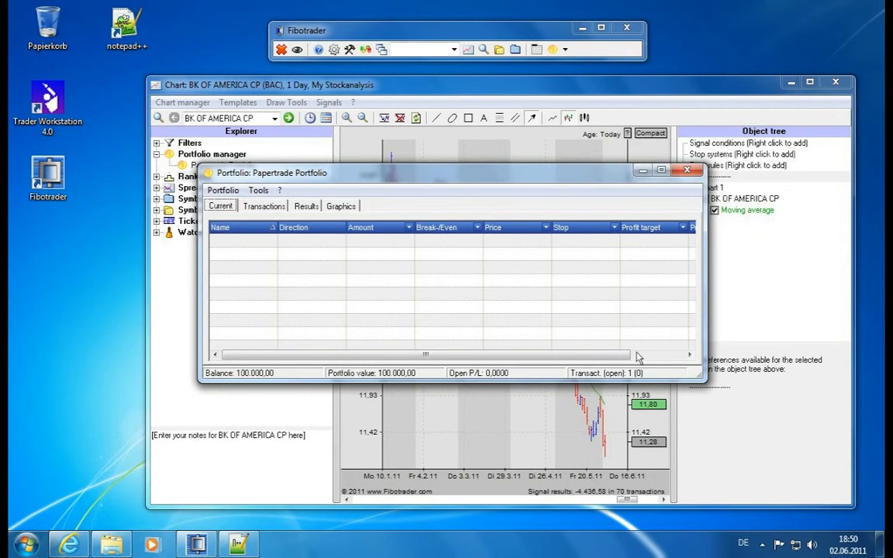
{"action": "left_click_drag", "start_coordinate": [703, 379], "coordinate": [791, 402]}
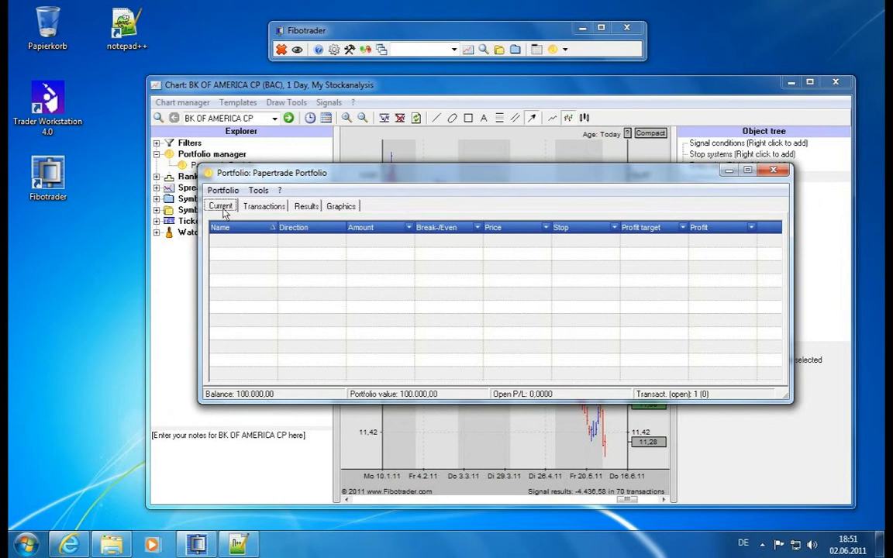
- Open the Remittance order from the transactions list, keeping it as a deposit
{"action": "left_click", "coordinate": [260, 206]}
{"action": "left_click", "coordinate": [234, 260]}
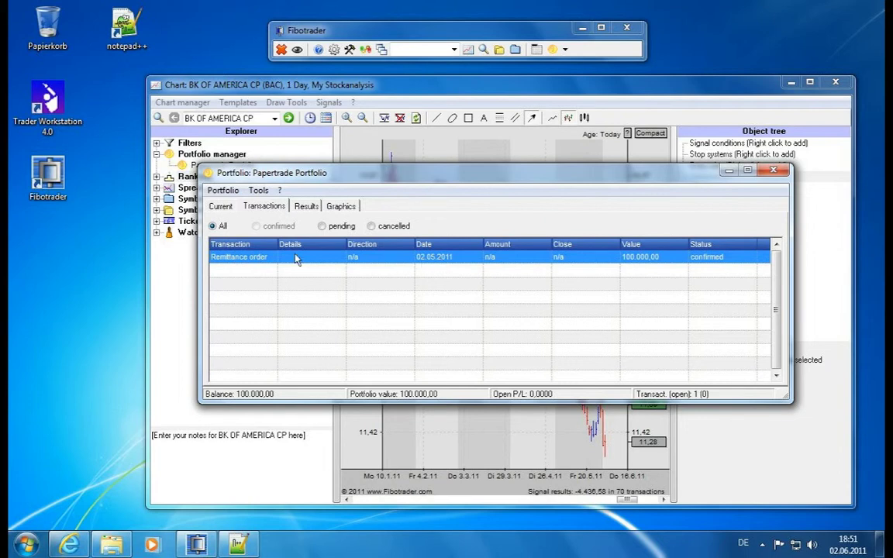
{"action": "double_click", "coordinate": [251, 262]}
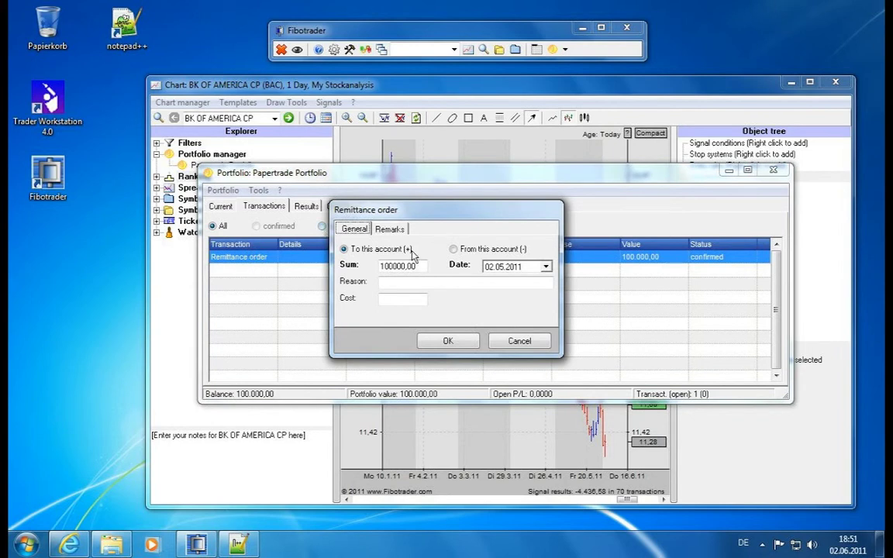
{"action": "left_click", "coordinate": [356, 249]}
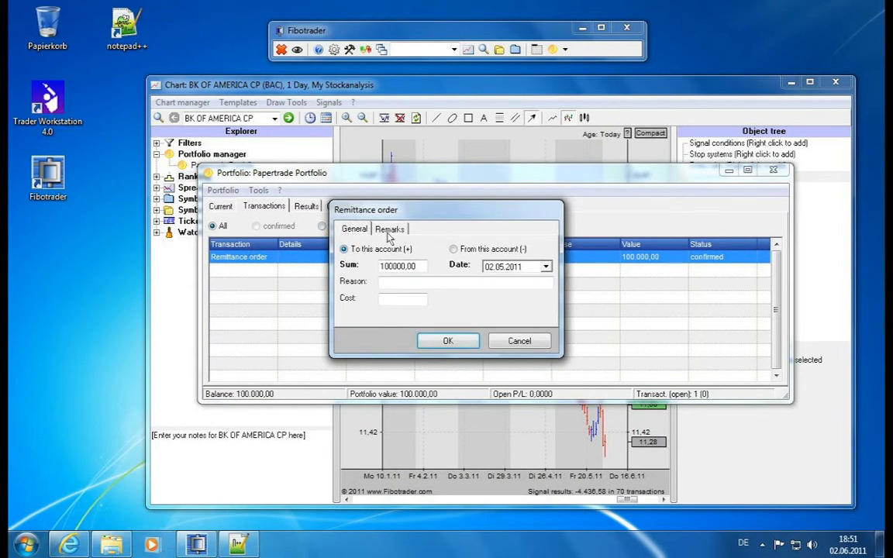
{"action": "left_click", "coordinate": [454, 248]}
{"action": "left_click", "coordinate": [405, 248]}
- Change the remittance sum to 50.000,00 and save it
{"action": "key", "text": "BackSpace"}
{"action": "key", "text": "BackSpace"}
{"action": "type", "text": "5"}
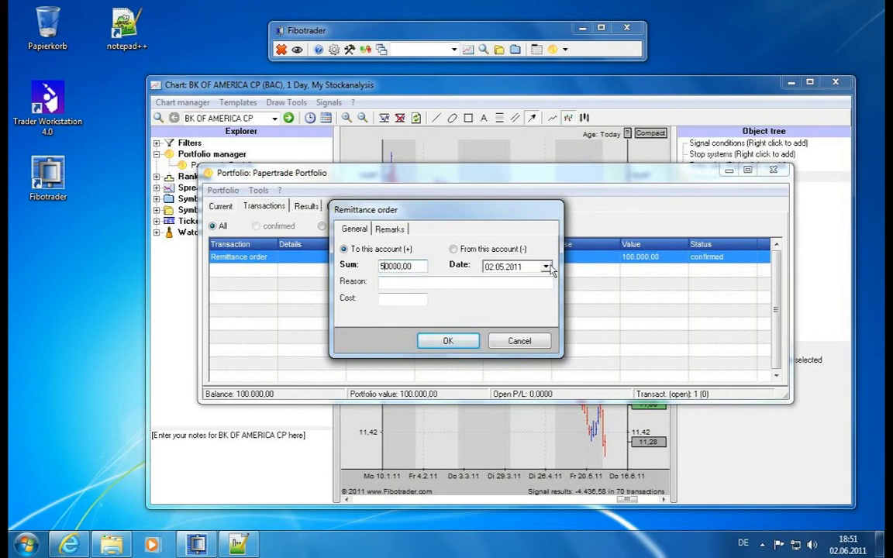
{"action": "left_click", "coordinate": [394, 230]}
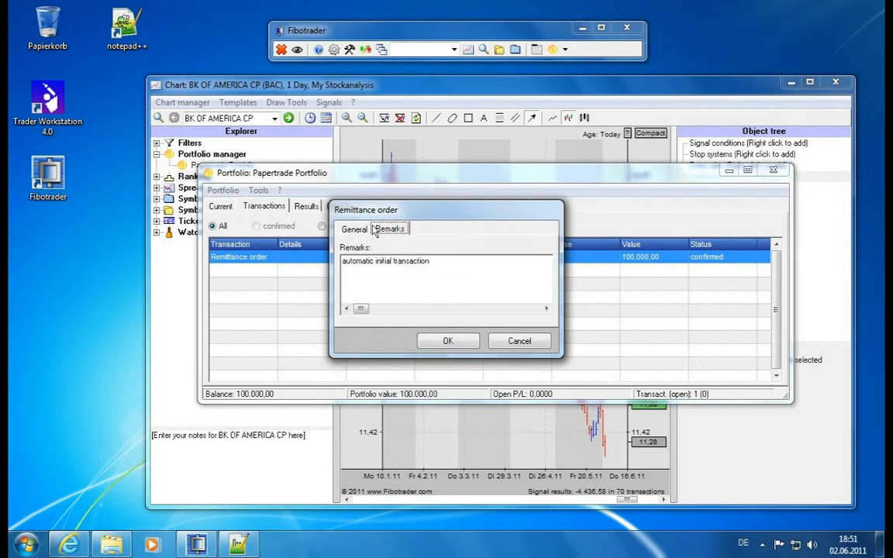
{"action": "double_click", "coordinate": [415, 262]}
{"action": "left_click", "coordinate": [431, 267]}
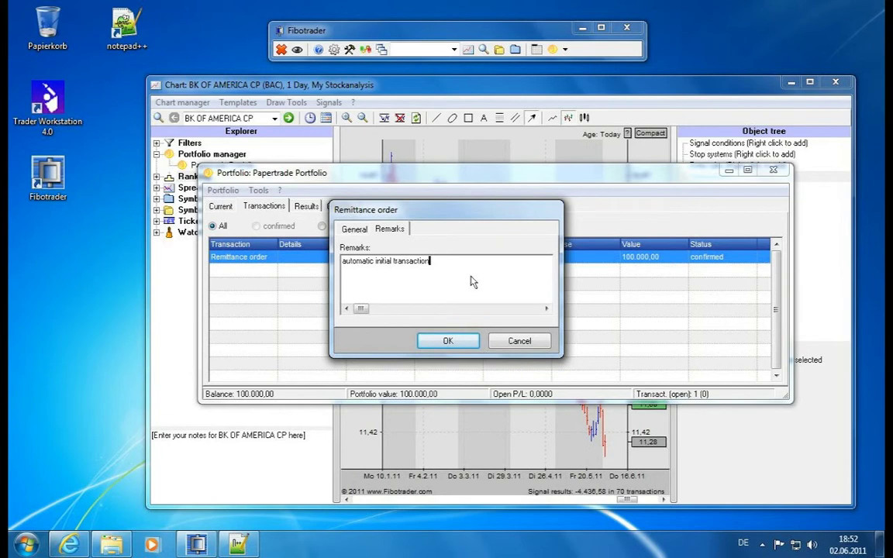
{"action": "left_click", "coordinate": [455, 341]}
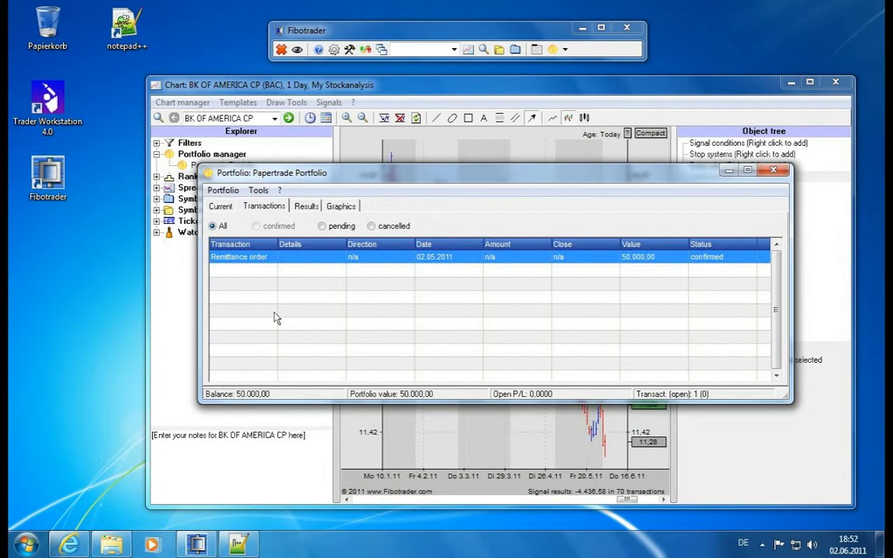
- Start a new Buy/sell stock transaction set to open a position
{"action": "left_click", "coordinate": [224, 191]}
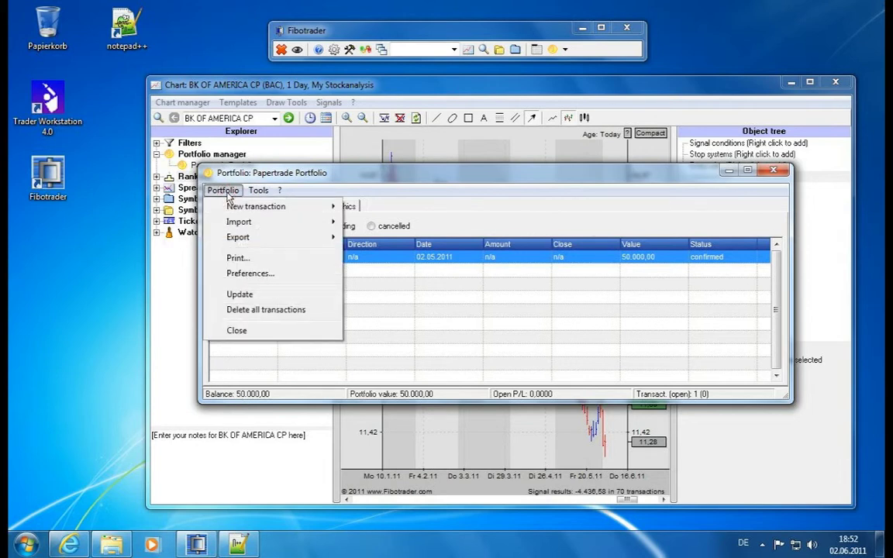
{"action": "mouse_move", "coordinate": [223, 208]}
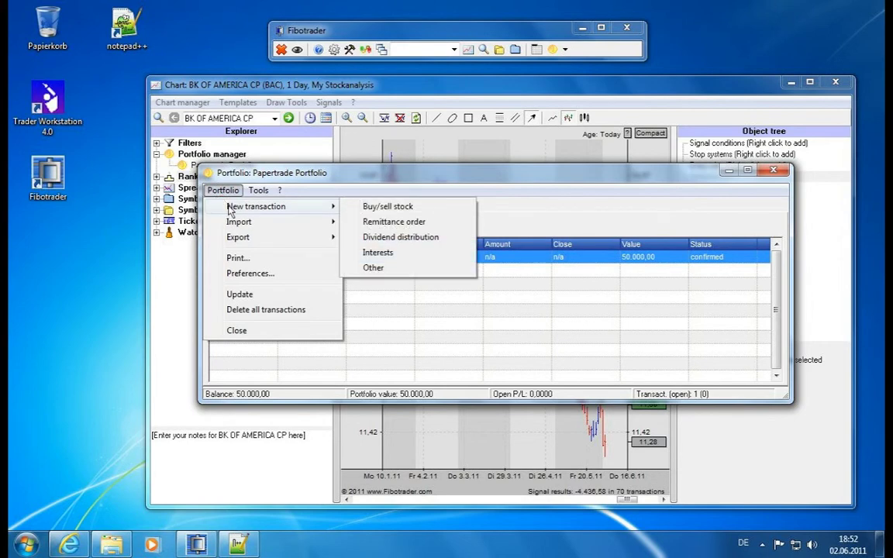
{"action": "left_click", "coordinate": [405, 208]}
{"action": "left_click_drag", "start_coordinate": [270, 159], "coordinate": [307, 155]}
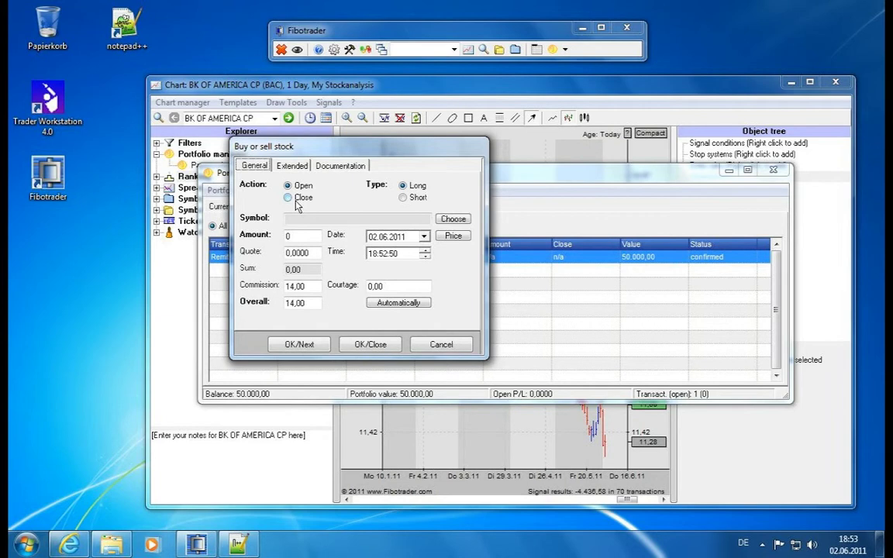
{"action": "left_click", "coordinate": [288, 197]}
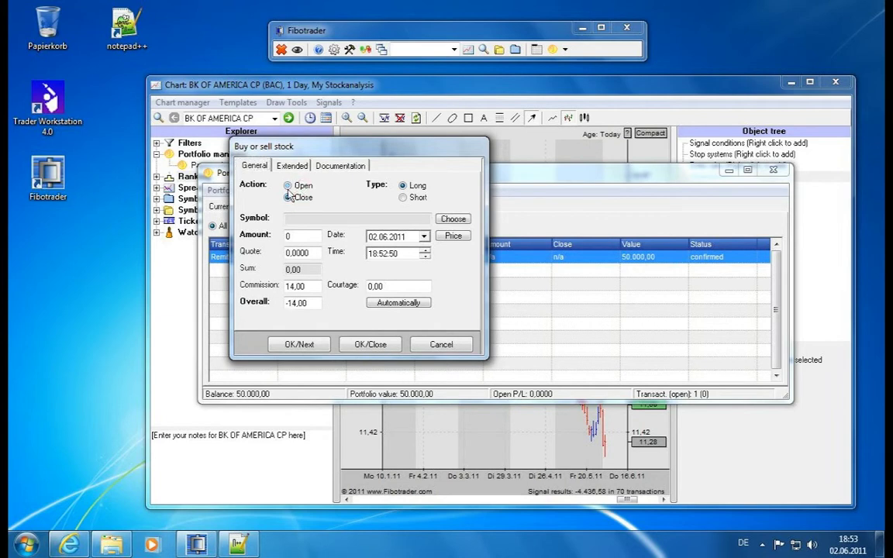
{"action": "left_click", "coordinate": [291, 185]}
- Search the symbol MMM and pick 3M Co as the traded stock
{"action": "left_click", "coordinate": [299, 220]}
{"action": "left_click", "coordinate": [452, 219]}
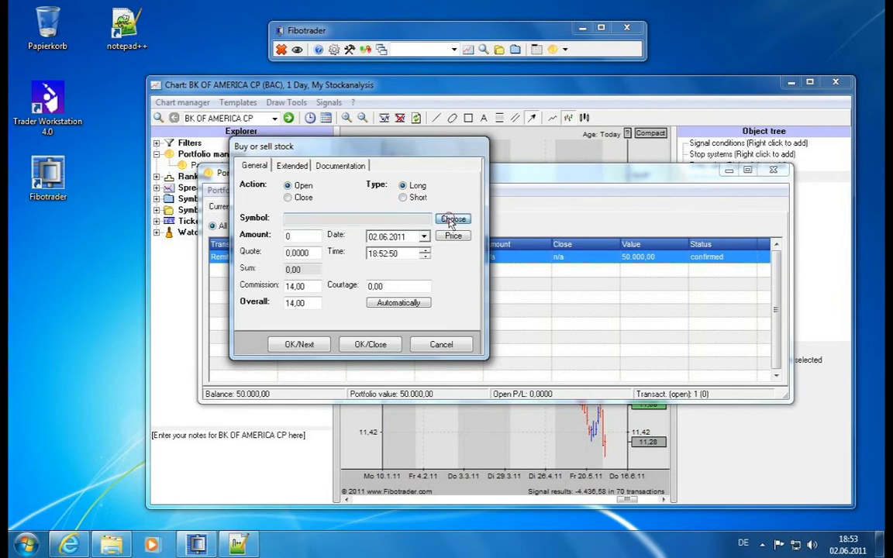
{"action": "type", "text": "mmm"}
{"action": "key", "text": "Return"}
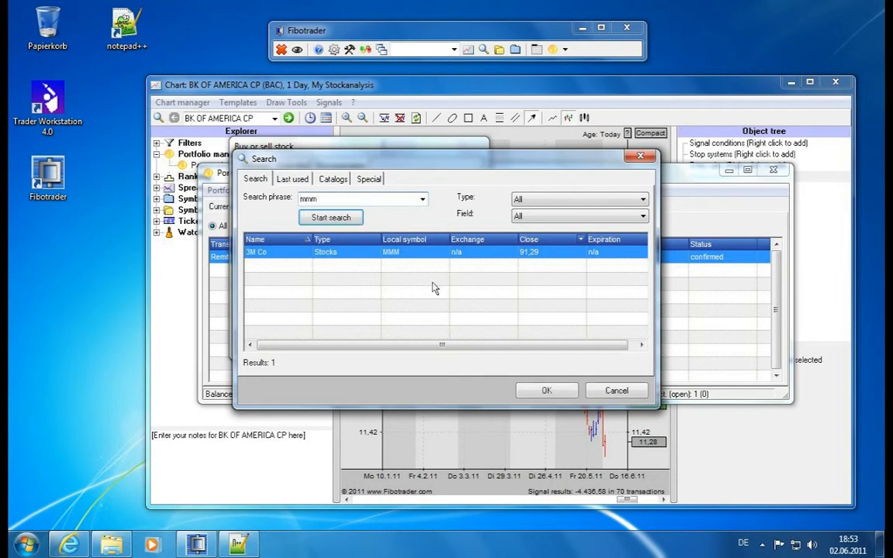
{"action": "double_click", "coordinate": [297, 252]}
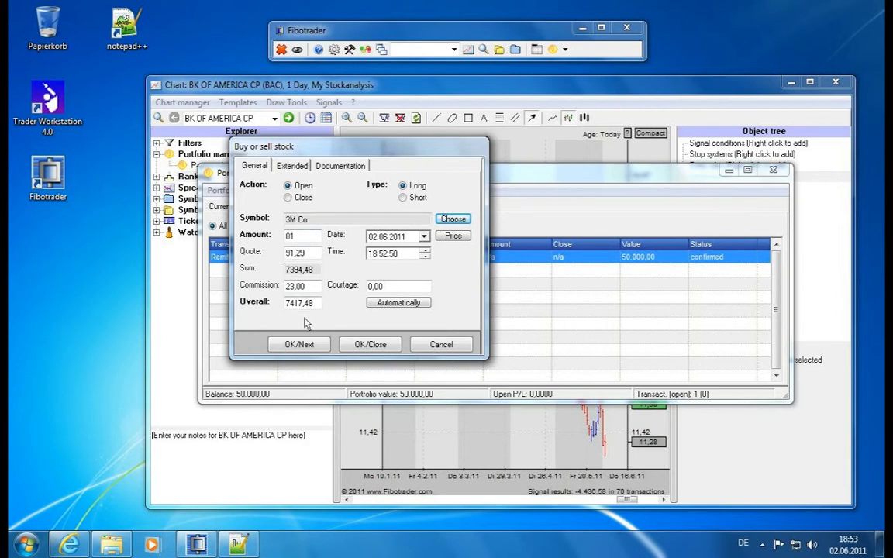
- Accept the 91,29 quote and 23,00 commission for the 81 shares
{"action": "left_click", "coordinate": [311, 256]}
{"action": "left_click", "coordinate": [317, 272]}
{"action": "key", "text": "Tab"}
{"action": "left_click", "coordinate": [313, 291]}
- Set the trade date to 12.05.2011 and load that day's 96,65 quote
{"action": "left_click", "coordinate": [424, 236]}
{"action": "left_click", "coordinate": [378, 254]}
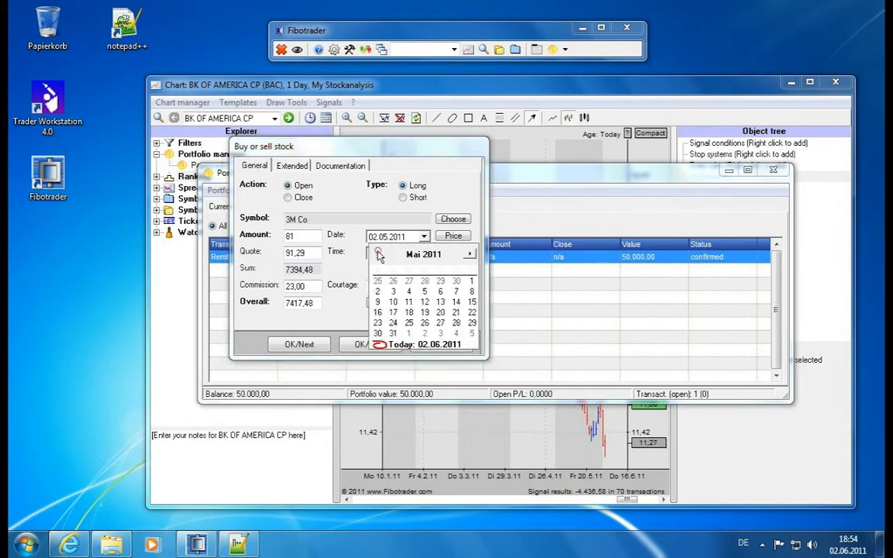
{"action": "left_click", "coordinate": [377, 312]}
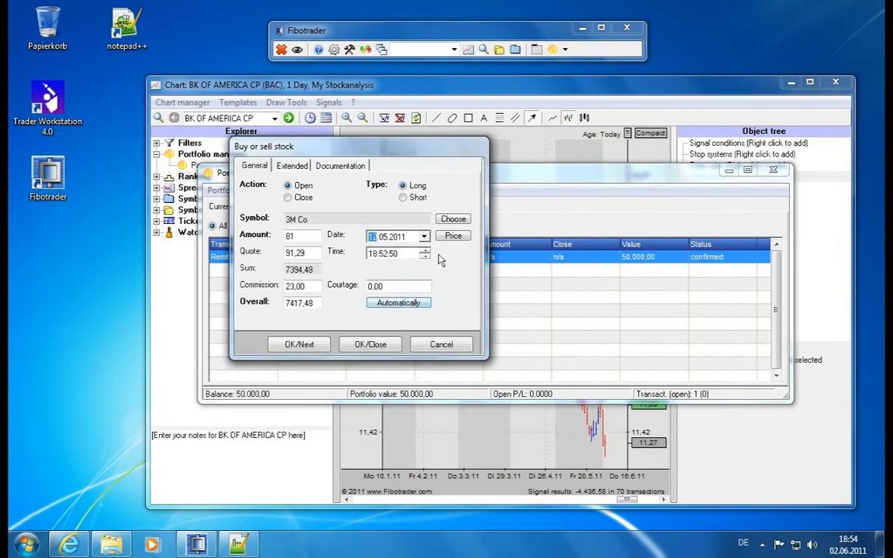
{"action": "left_click", "coordinate": [453, 236]}
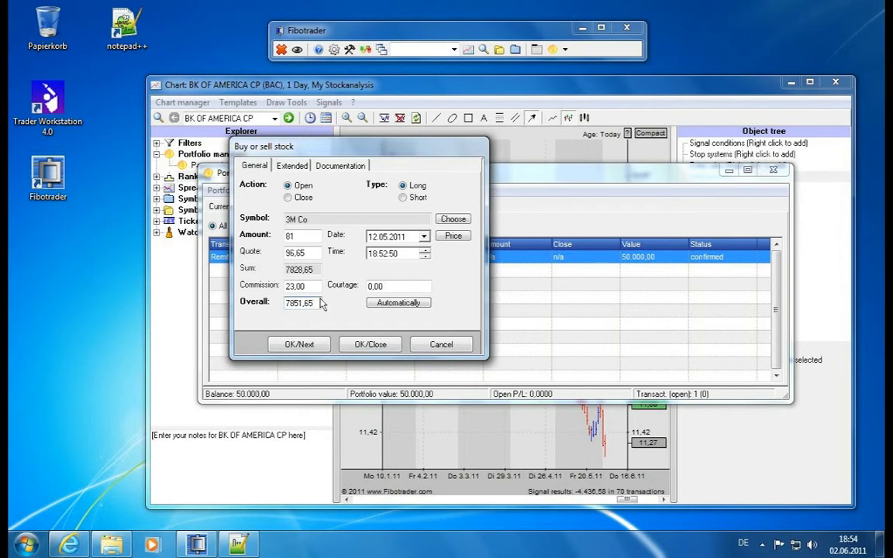
{"action": "left_click", "coordinate": [291, 167]}
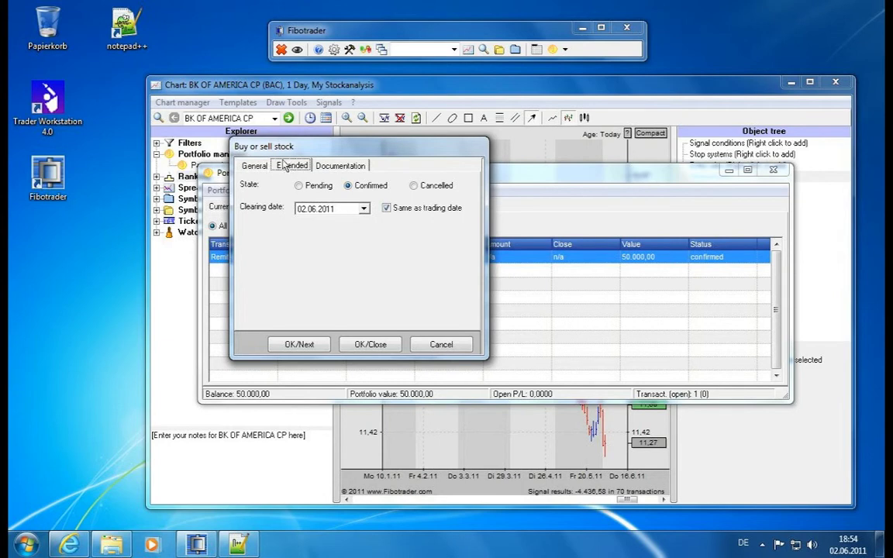
- Keep the transaction state Confirmed, review its documentation, and save the 3M Co purchase
{"action": "left_click", "coordinate": [317, 185]}
{"action": "left_click", "coordinate": [368, 188]}
{"action": "left_click", "coordinate": [329, 167]}
{"action": "left_click", "coordinate": [335, 223]}
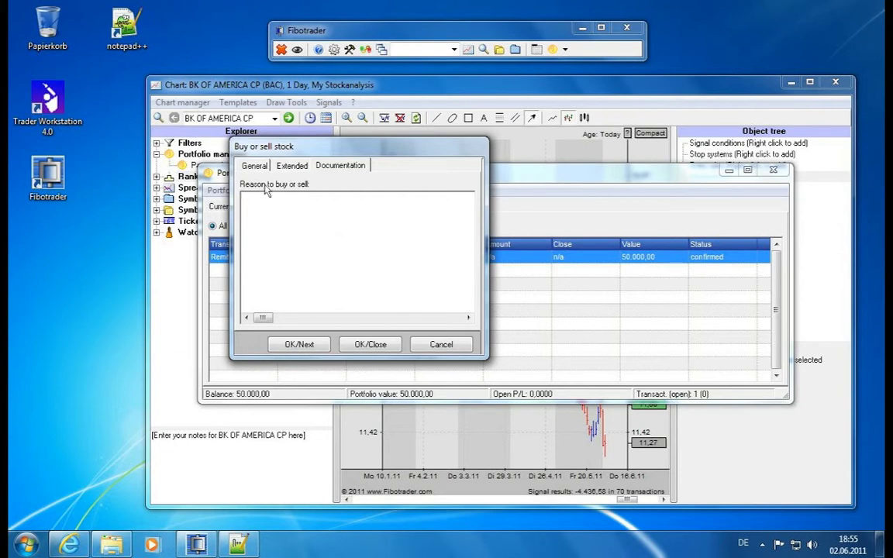
{"action": "left_click", "coordinate": [254, 167]}
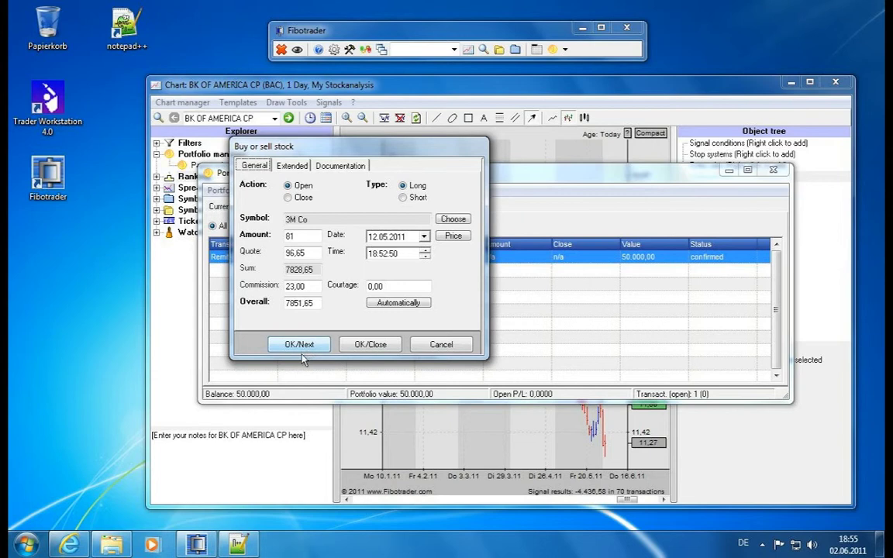
{"action": "left_click", "coordinate": [398, 351]}
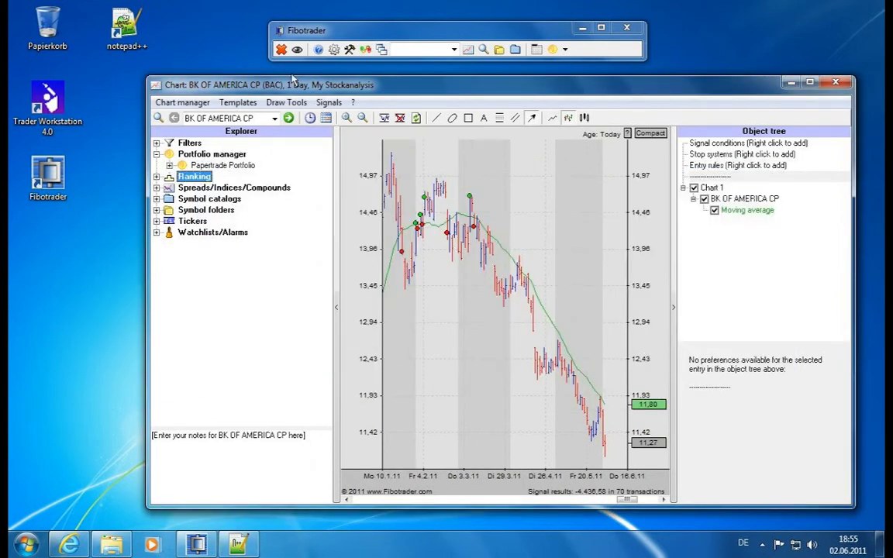
- Rearrange the chart and portfolio windows and collapse the Object tree to show the 3M Co position
{"action": "left_click", "coordinate": [790, 83]}
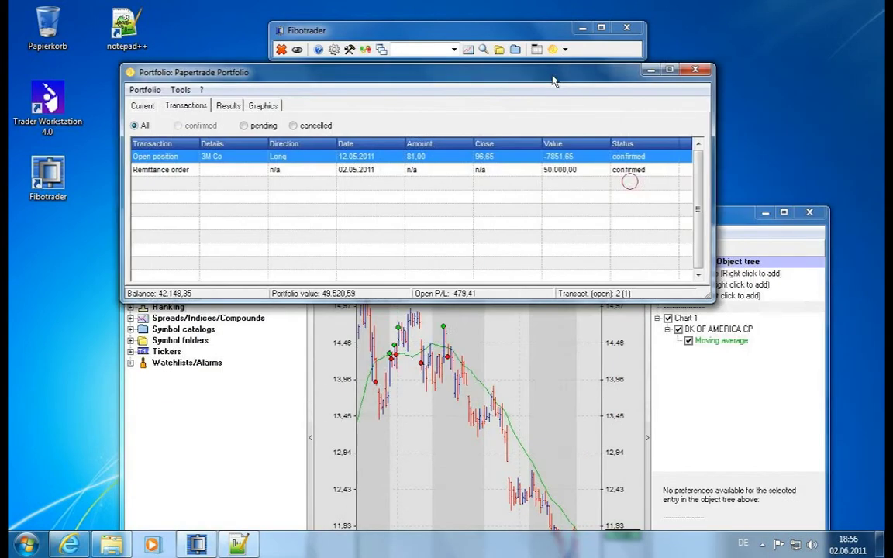
{"action": "left_click_drag", "start_coordinate": [647, 207], "coordinate": [687, 86]}
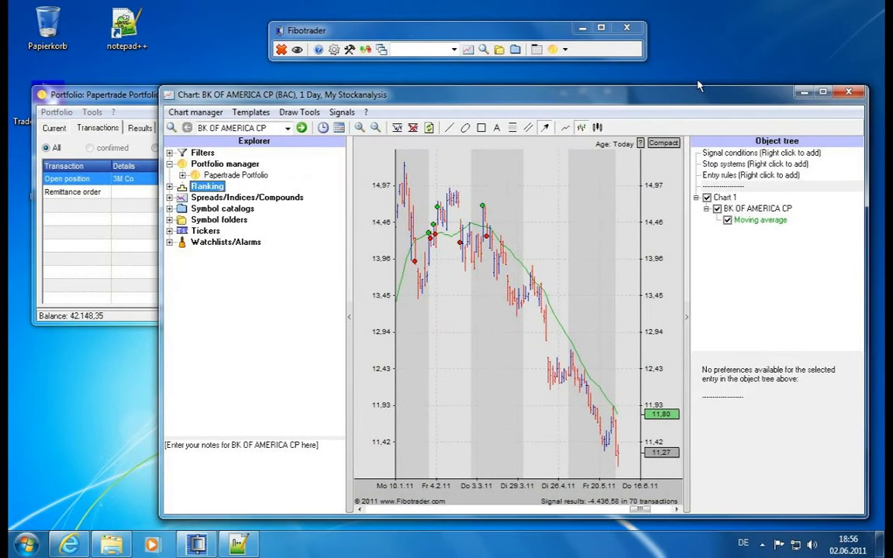
{"action": "left_click_drag", "start_coordinate": [160, 87], "coordinate": [355, 228]}
{"action": "left_click", "coordinate": [686, 290]}
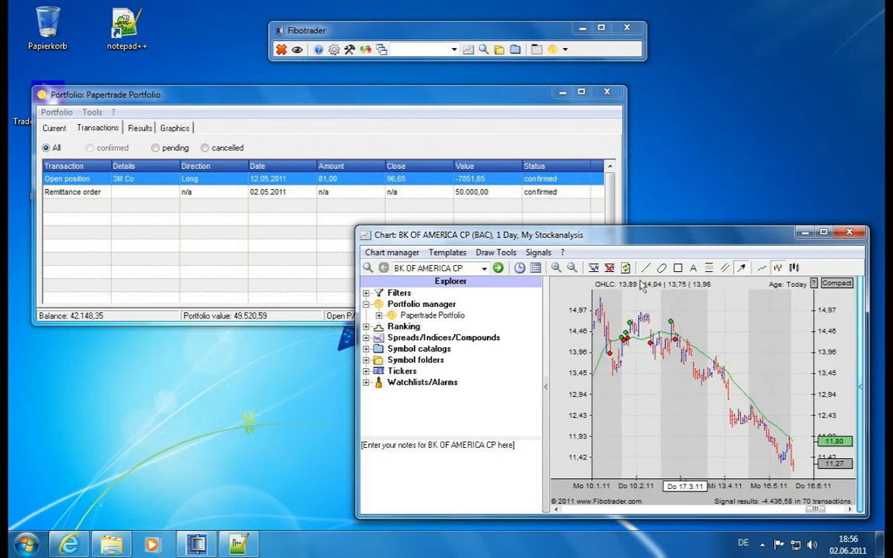
{"action": "left_click_drag", "start_coordinate": [314, 105], "coordinate": [377, 104]}
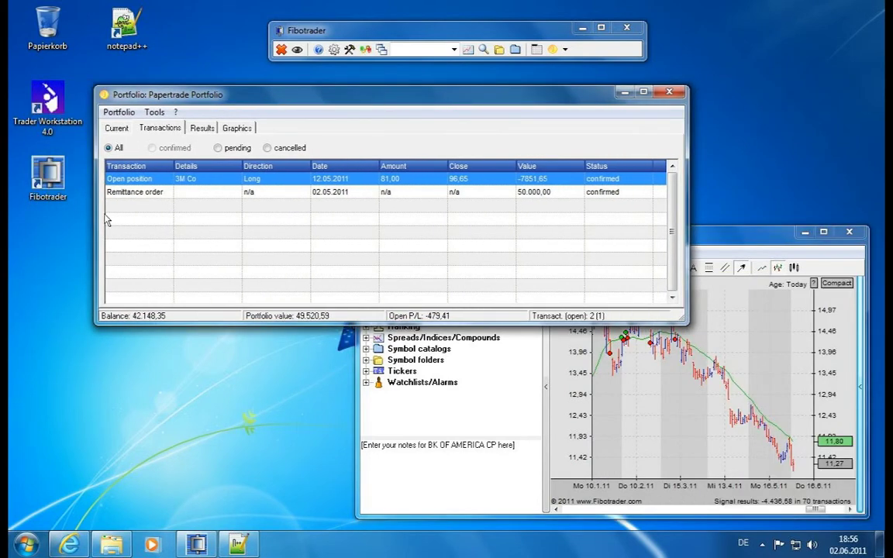
{"action": "left_click", "coordinate": [124, 192]}
{"action": "left_click", "coordinate": [128, 179]}
- Load 3M Co from the Dow Jones folder into the chart and reopen the 3M Co position
{"action": "left_click", "coordinate": [767, 233]}
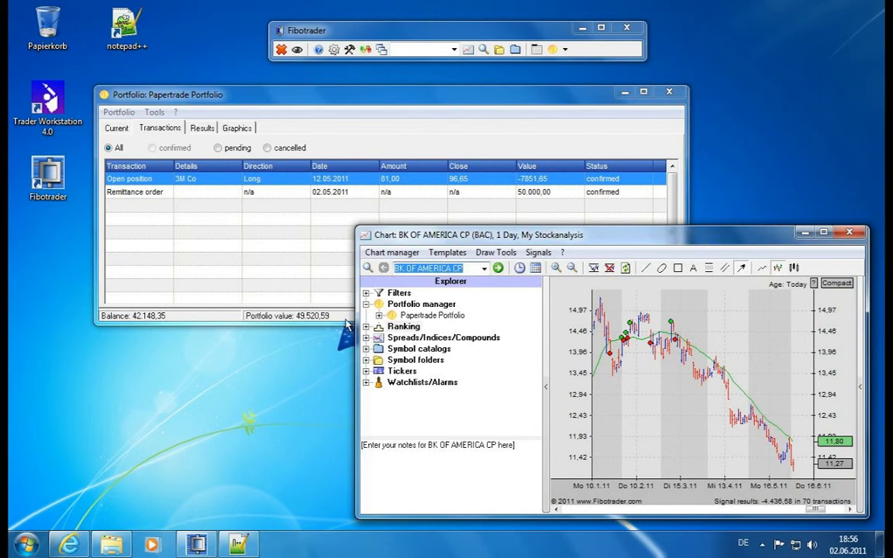
{"action": "left_click", "coordinate": [366, 360]}
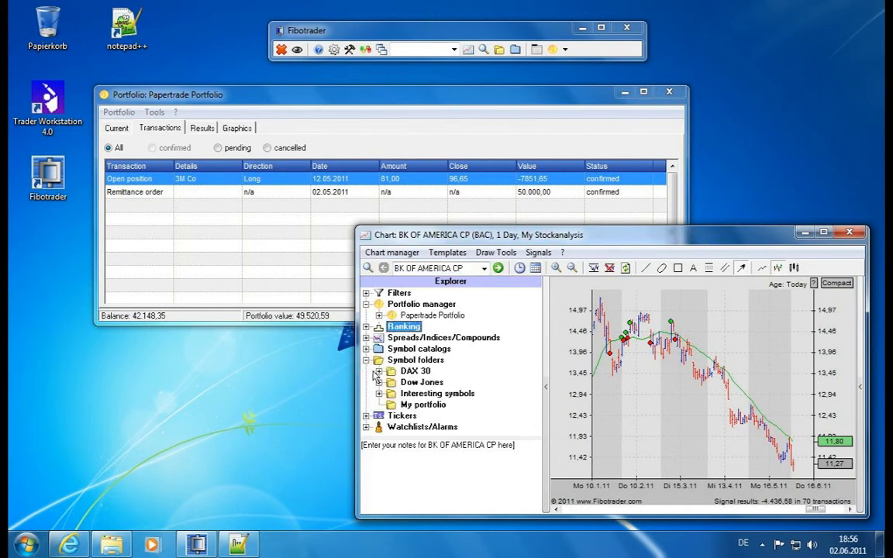
{"action": "left_click", "coordinate": [378, 382]}
{"action": "left_click", "coordinate": [418, 305]}
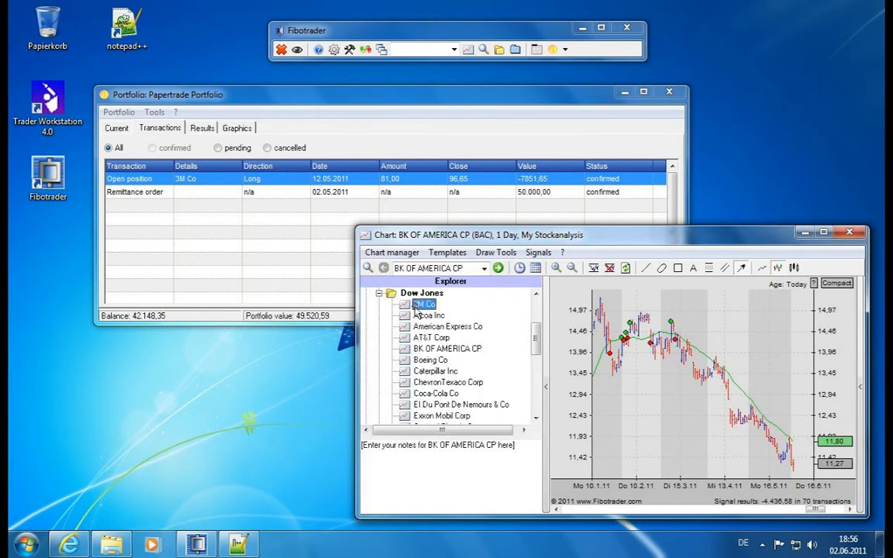
{"action": "left_click", "coordinate": [379, 293]}
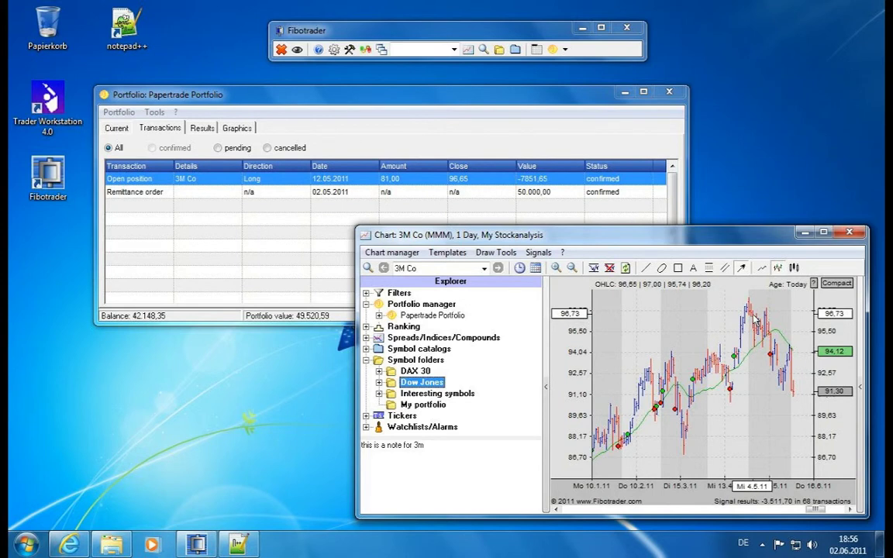
{"action": "left_click", "coordinate": [130, 180]}
{"action": "double_click", "coordinate": [129, 180]}
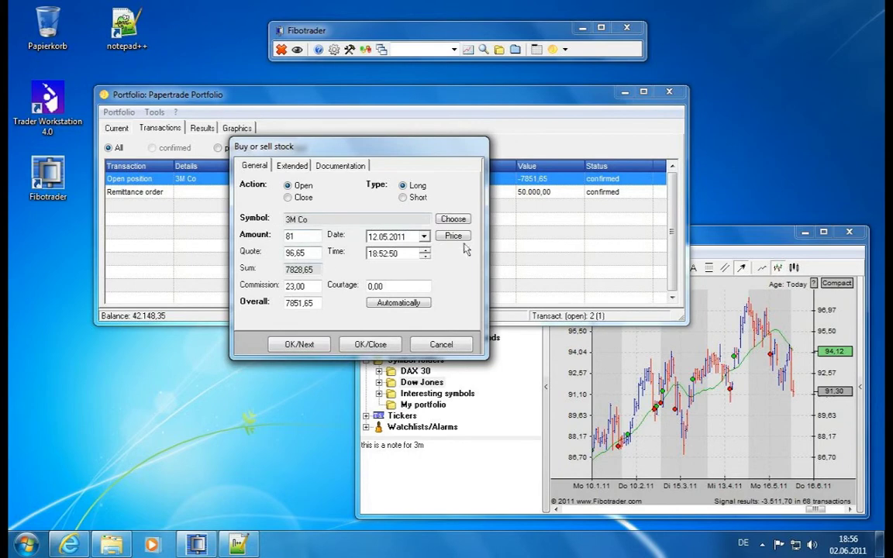
- Redate the 3M Co position to today, 02.06.2011, with the 91,30 quote and save it
{"action": "left_click", "coordinate": [423, 235]}
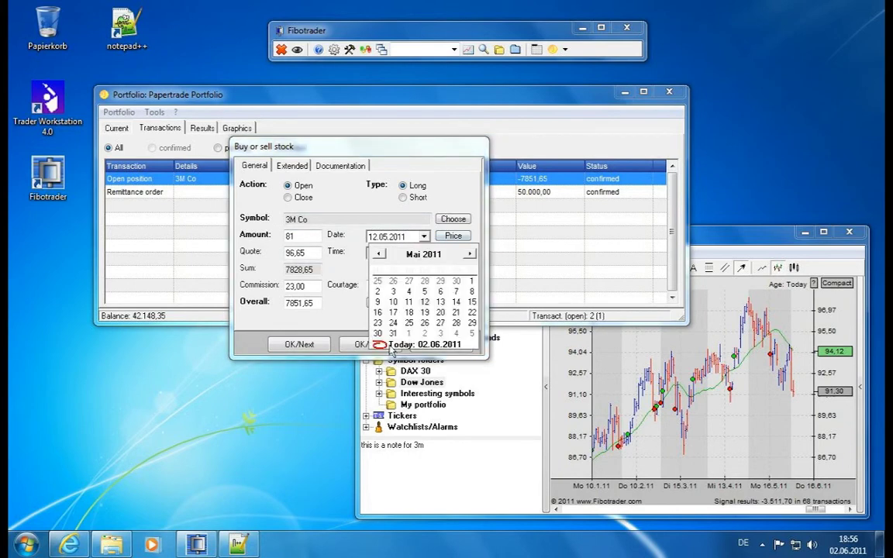
{"action": "left_click", "coordinate": [358, 342]}
{"action": "left_click", "coordinate": [454, 236]}
{"action": "left_click", "coordinate": [371, 344]}
{"action": "left_click", "coordinate": [392, 123]}
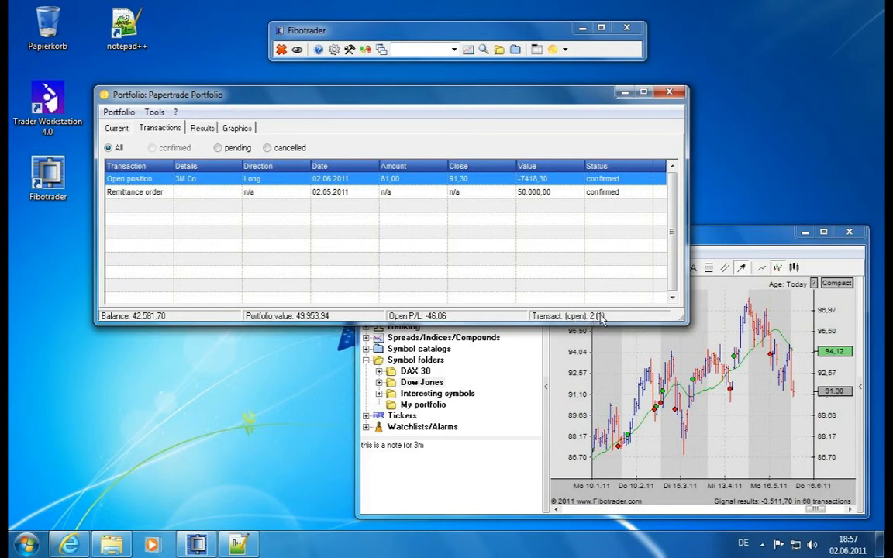
{"action": "left_click", "coordinate": [219, 147]}
{"action": "left_click", "coordinate": [268, 147]}
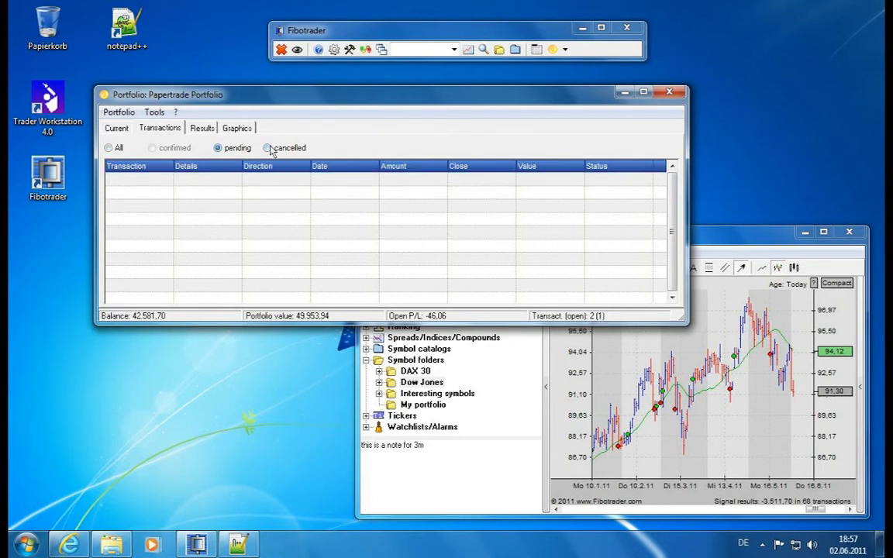
{"action": "left_click", "coordinate": [218, 147]}
{"action": "left_click", "coordinate": [109, 148]}
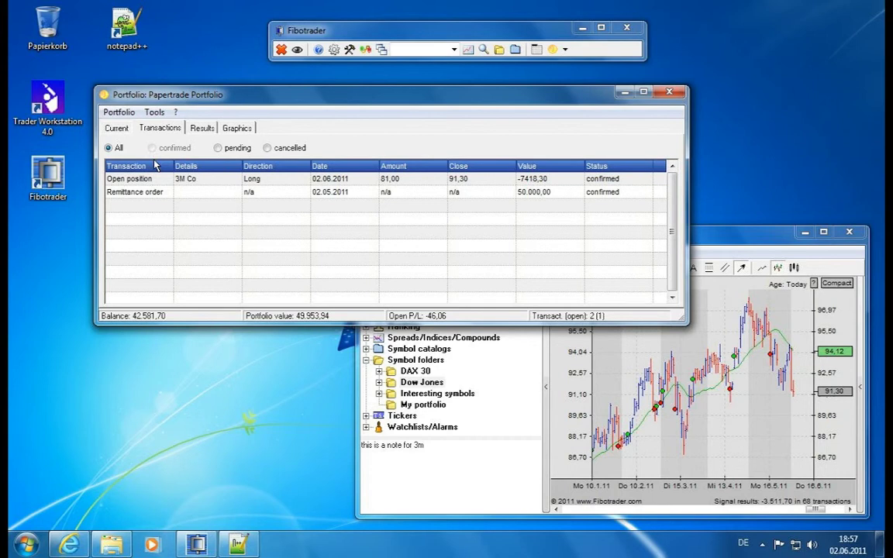
- Show the Current tab listing the 3M Co long position of 81 shares at 91,30
{"action": "left_click", "coordinate": [118, 127]}
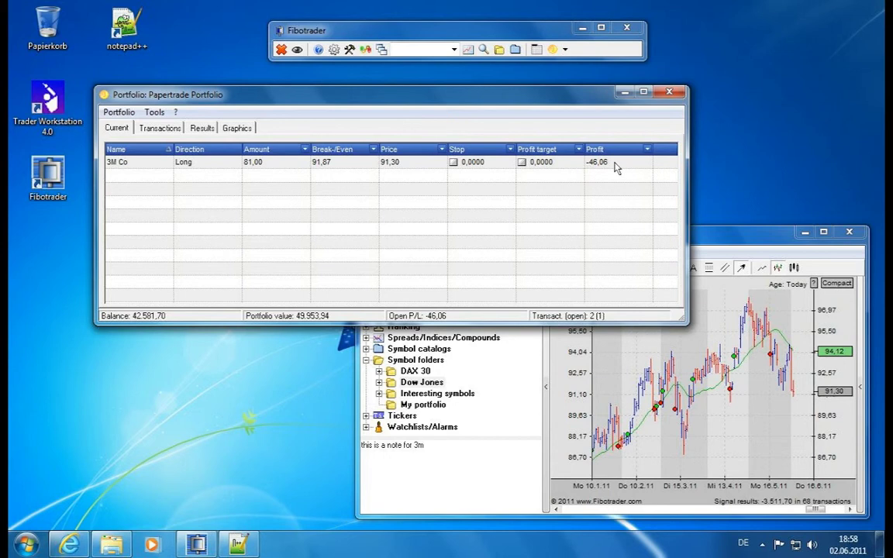
- Set the 3M Co stop-loss to 89 and activate it
{"action": "left_click", "coordinate": [477, 164]}
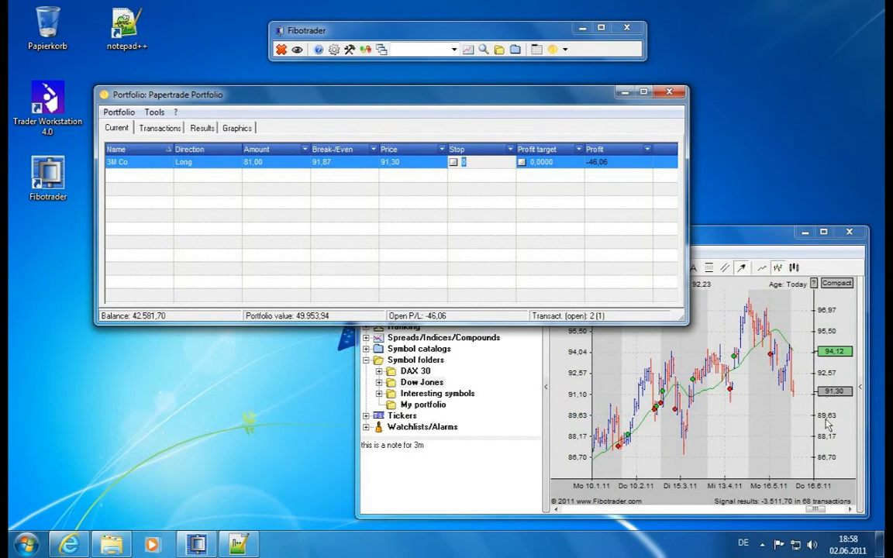
{"action": "type", "text": "89"}
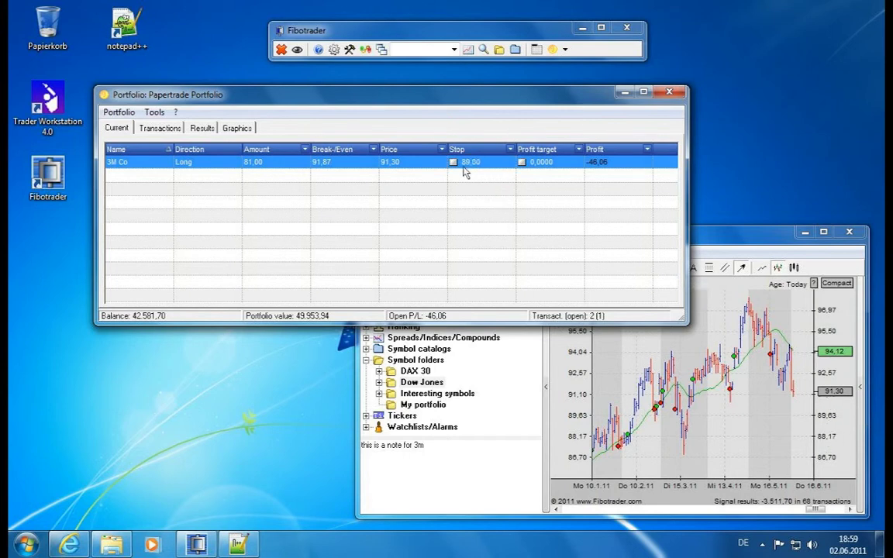
{"action": "left_click", "coordinate": [453, 162]}
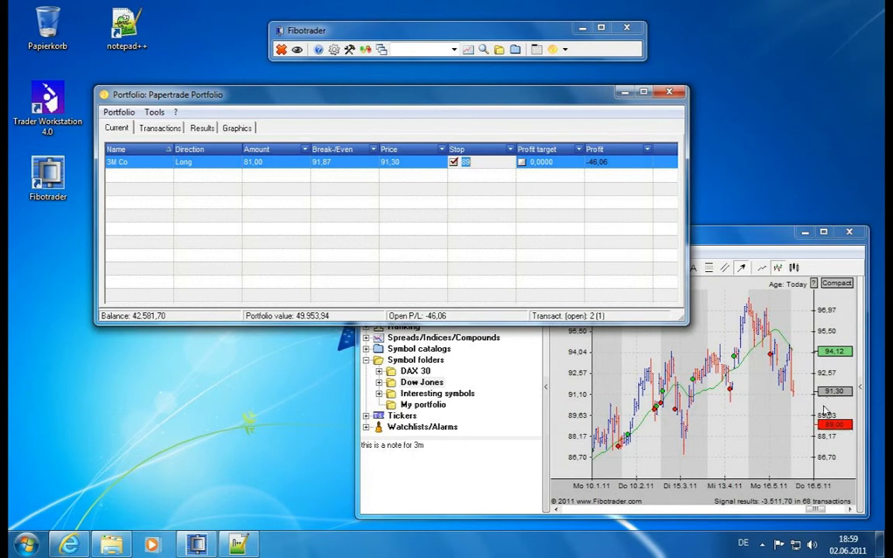
{"action": "left_click", "coordinate": [740, 349]}
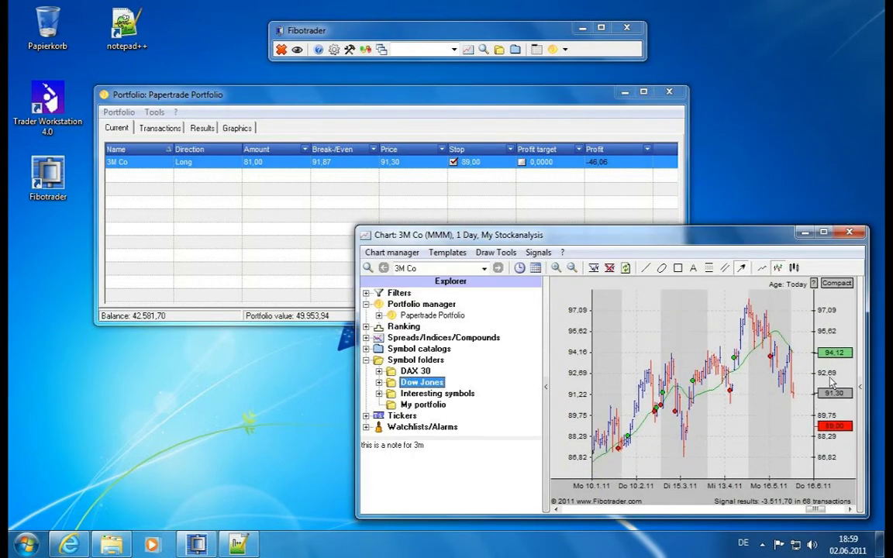
- Set the 3M Co profit target to 96 and activate it
{"action": "left_click", "coordinate": [548, 163]}
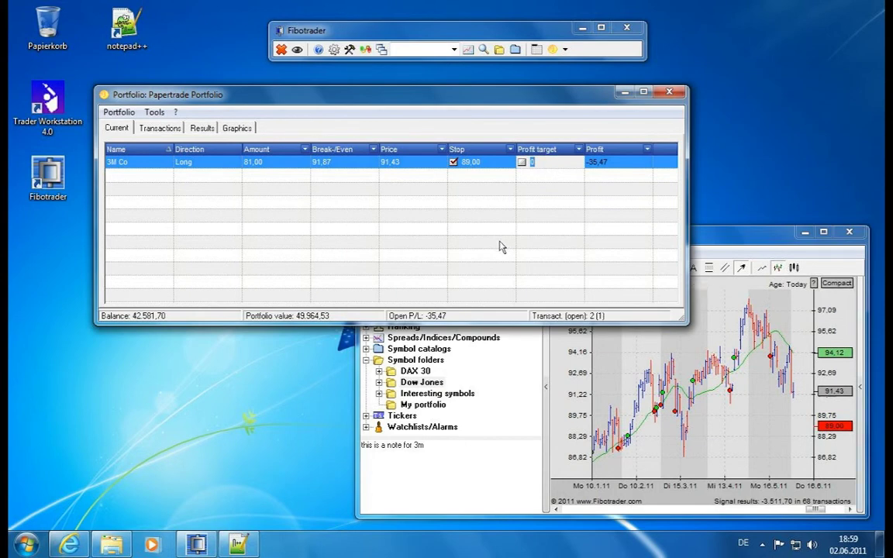
{"action": "left_click", "coordinate": [500, 246]}
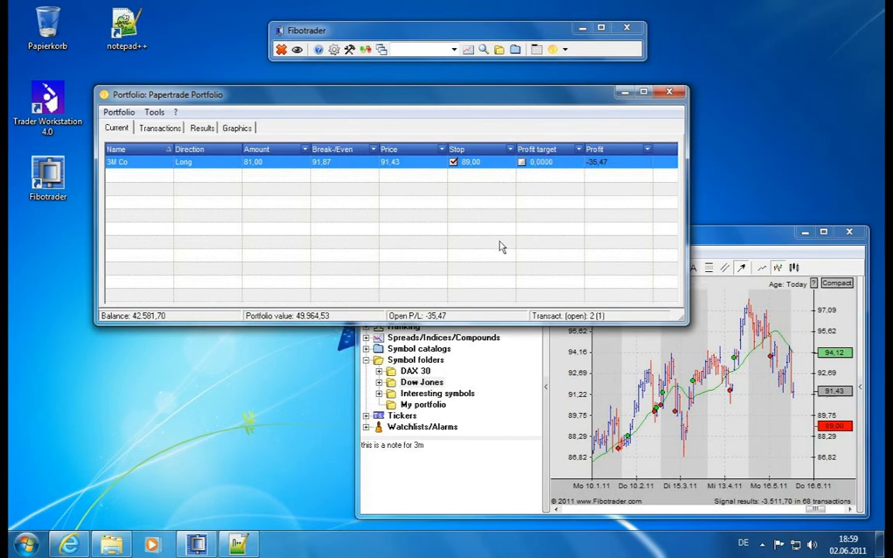
{"action": "left_click", "coordinate": [534, 163]}
{"action": "type", "text": "96"}
{"action": "key", "text": "Return"}
{"action": "left_click", "coordinate": [522, 163]}
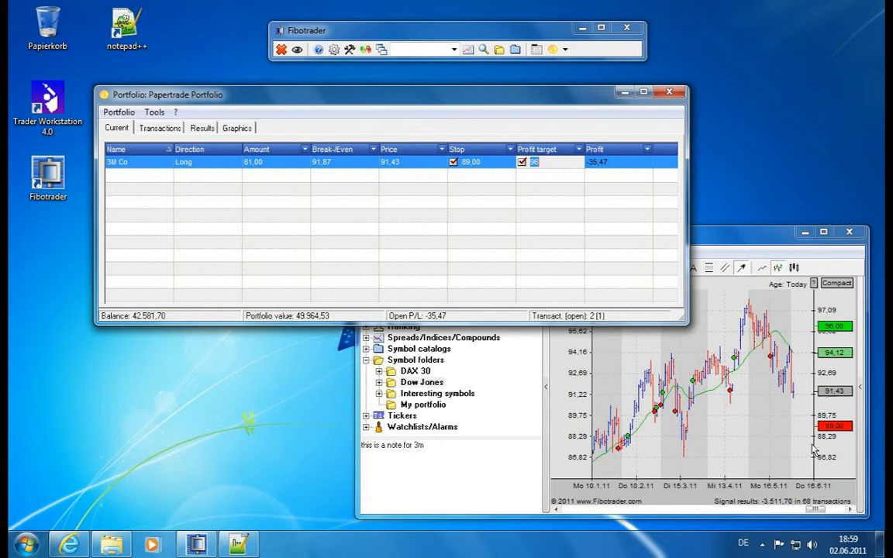
- Enlarge the 3M Co chart and drag the stop-loss marker to about 88,38
{"action": "left_click_drag", "start_coordinate": [696, 232], "coordinate": [576, 176]}
{"action": "left_click_drag", "start_coordinate": [726, 460], "coordinate": [808, 474]}
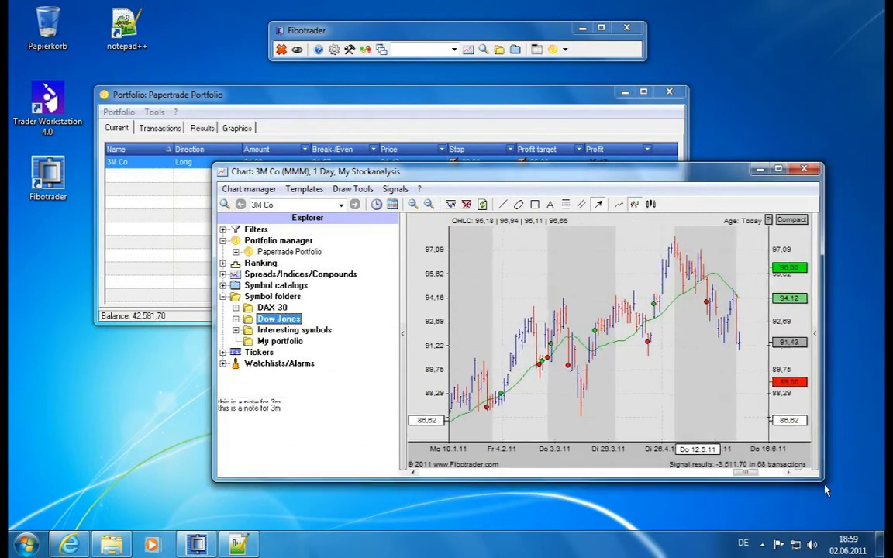
{"action": "left_click_drag", "start_coordinate": [574, 165], "coordinate": [602, 198]}
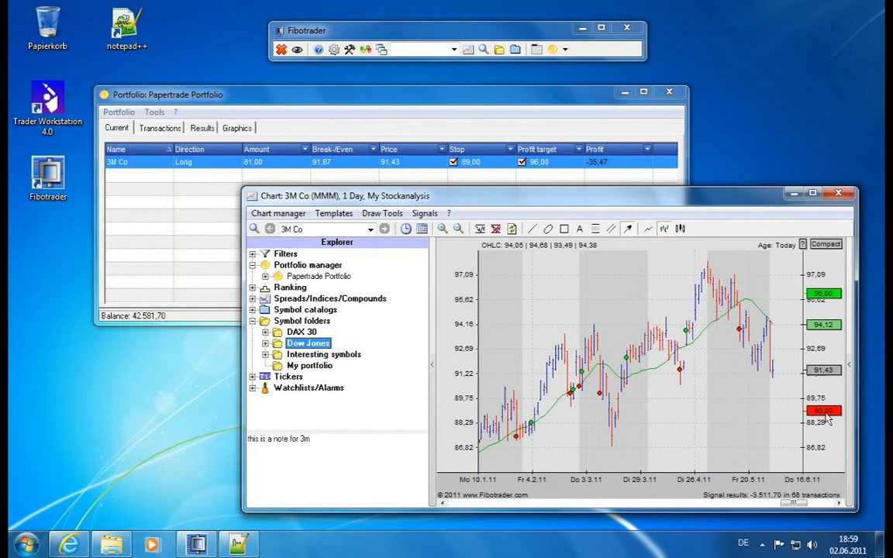
{"action": "left_click_drag", "start_coordinate": [819, 421], "coordinate": [843, 272]}
{"action": "left_click_drag", "start_coordinate": [825, 455], "coordinate": [839, 428]}
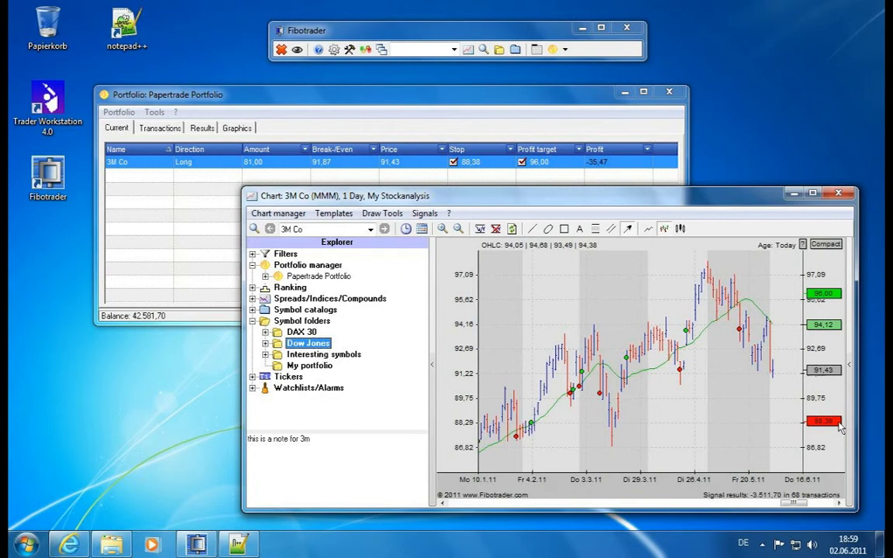
- Change the stop value to 86,00, then drag it up to about 89,40
{"action": "double_click", "coordinate": [473, 164]}
{"action": "left_click", "coordinate": [495, 167]}
{"action": "key", "text": "BackSpace"}
{"action": "key", "text": "BackSpace"}
{"action": "key", "text": "BackSpace"}
{"action": "key", "text": "BackSpace"}
{"action": "key", "text": "BackSpace"}
{"action": "key", "text": "BackSpace"}
{"action": "key", "text": "BackSpace"}
{"action": "type", "text": "6"}
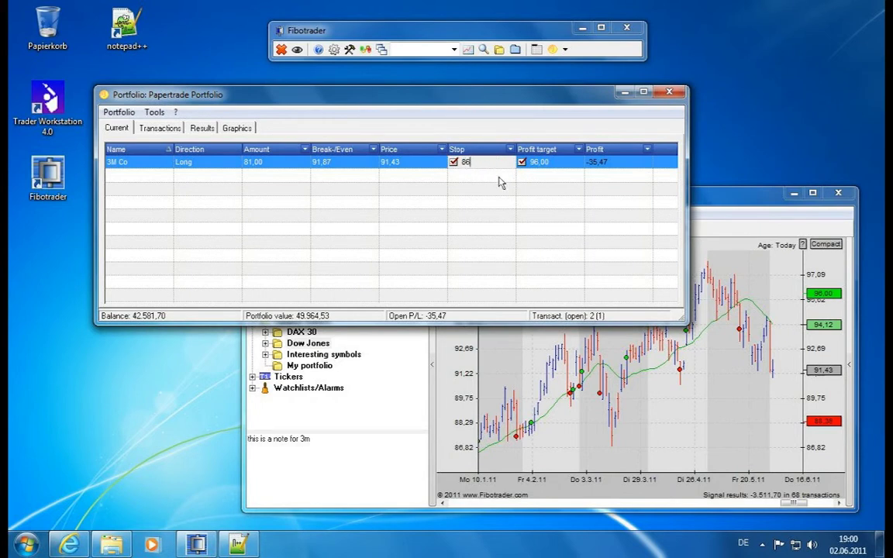
{"action": "key", "text": "Return"}
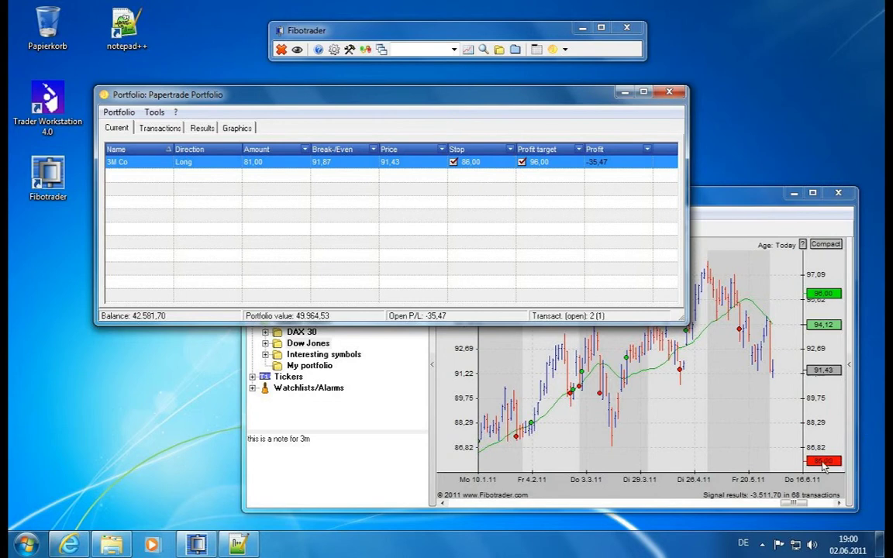
{"action": "mouse_move", "coordinate": [824, 463]}
{"action": "left_mouse_down"}
{"action": "mouse_move", "coordinate": [846, 403]}
{"action": "mouse_move", "coordinate": [849, 410]}
{"action": "left_mouse_up"}
- Raise the profit target on the chart and commit it as 96,65
{"action": "left_click_drag", "start_coordinate": [837, 294], "coordinate": [839, 287]}
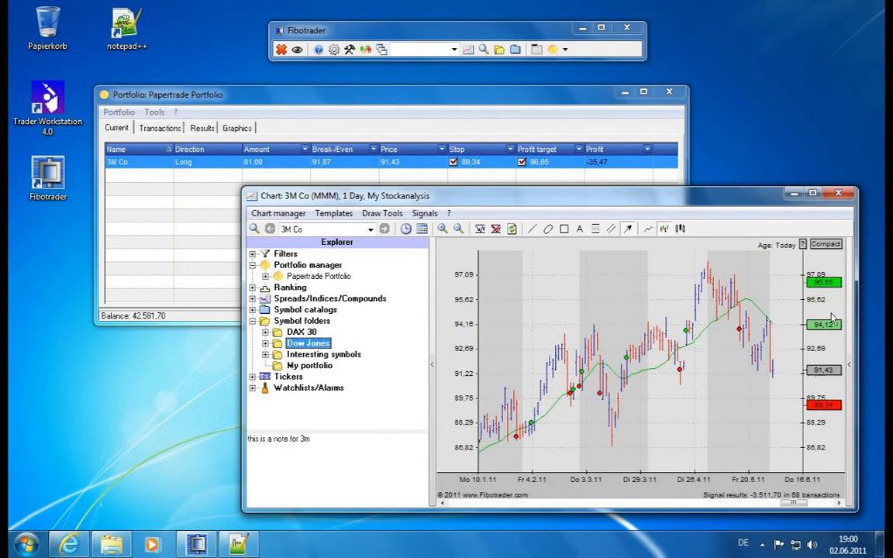
{"action": "left_click", "coordinate": [401, 98]}
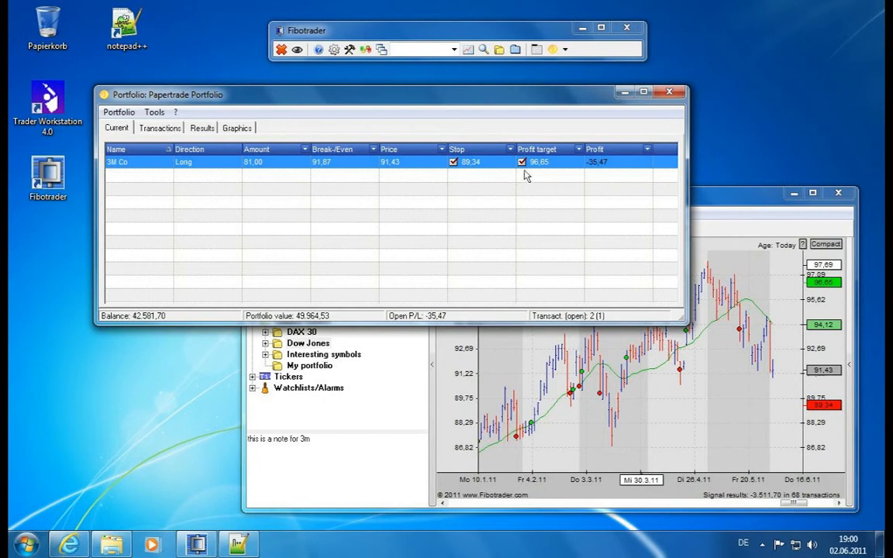
{"action": "left_click", "coordinate": [522, 164]}
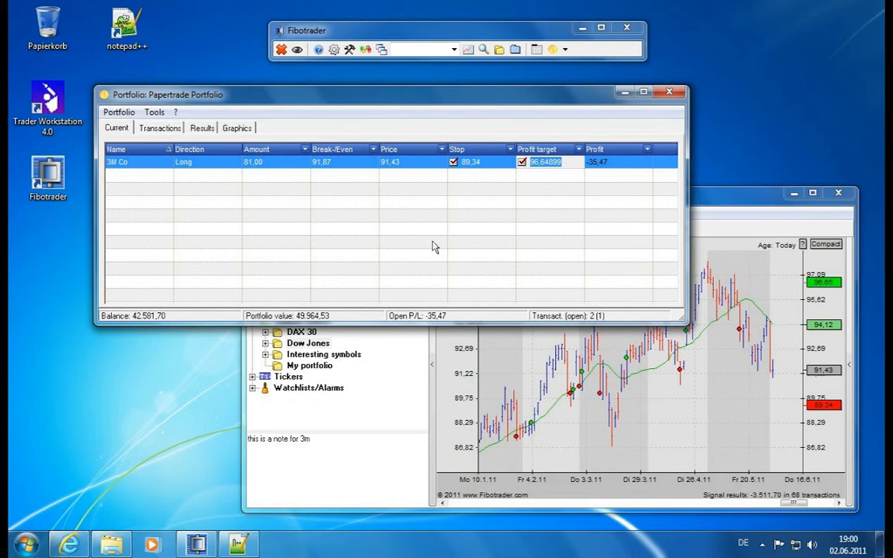
{"action": "left_click", "coordinate": [282, 220]}
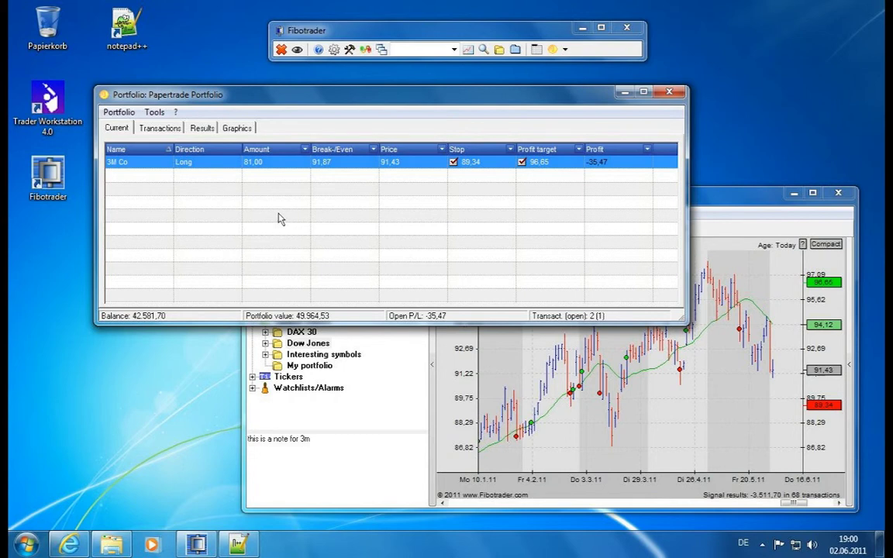
- Open Money management from the Portfolio window's Tools menu
{"action": "left_click", "coordinate": [155, 112]}
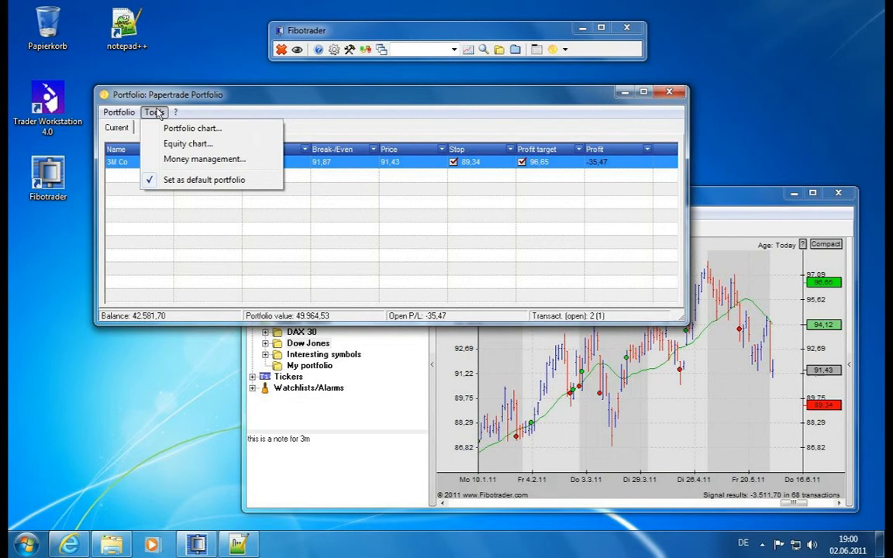
{"action": "left_click", "coordinate": [181, 160]}
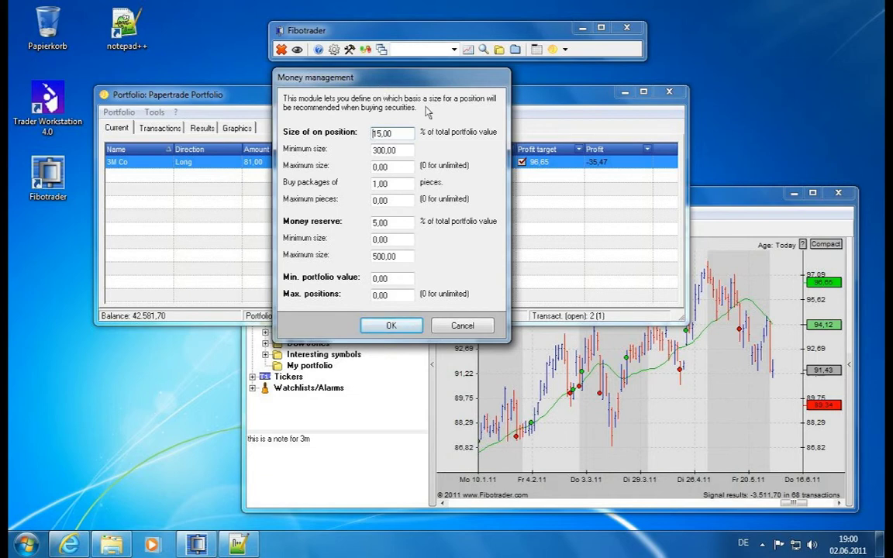
{"action": "double_click", "coordinate": [397, 137]}
{"action": "left_click", "coordinate": [395, 139]}
{"action": "left_click_drag", "start_coordinate": [397, 150], "coordinate": [367, 155]}
{"action": "left_click", "coordinate": [372, 154]}
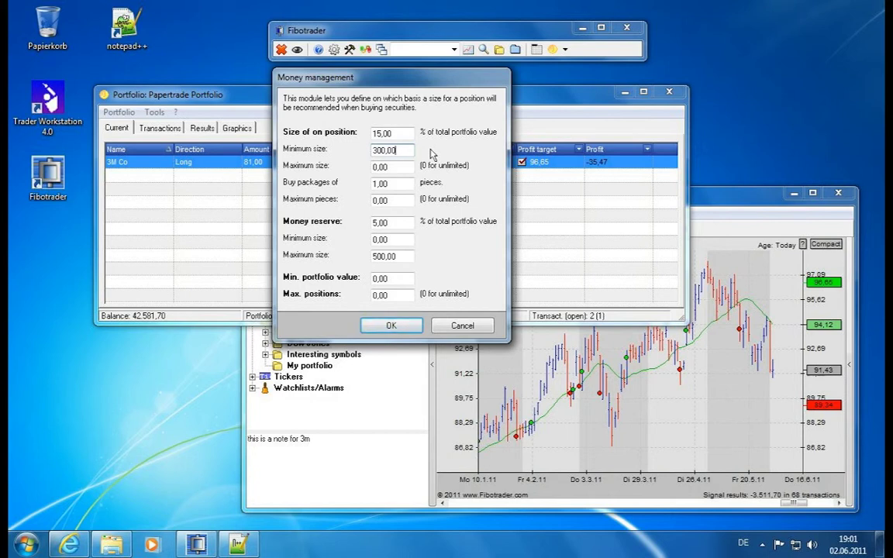
{"action": "left_click_drag", "start_coordinate": [403, 166], "coordinate": [319, 166]}
{"action": "left_click", "coordinate": [380, 166]}
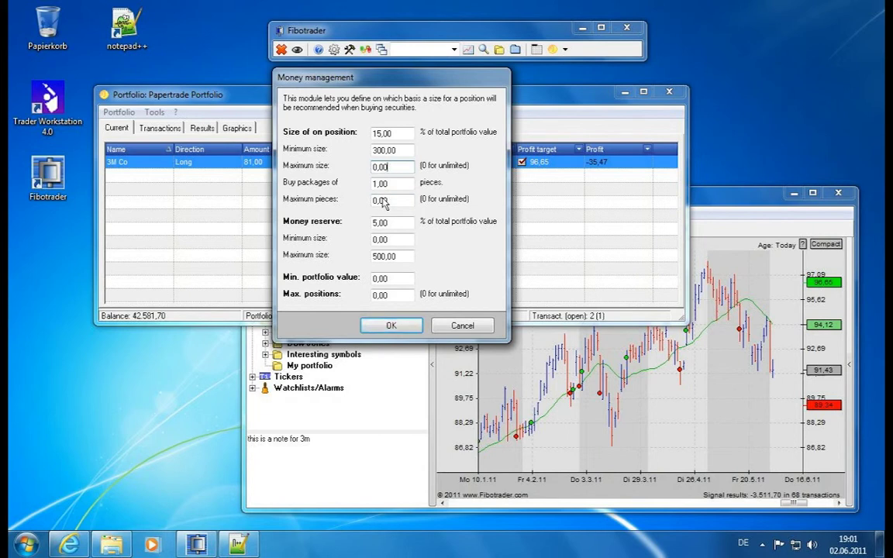
- Revert Buy packages of to 1 and review Maximum pieces and Money reserve fields
{"action": "key", "text": "Tab"}
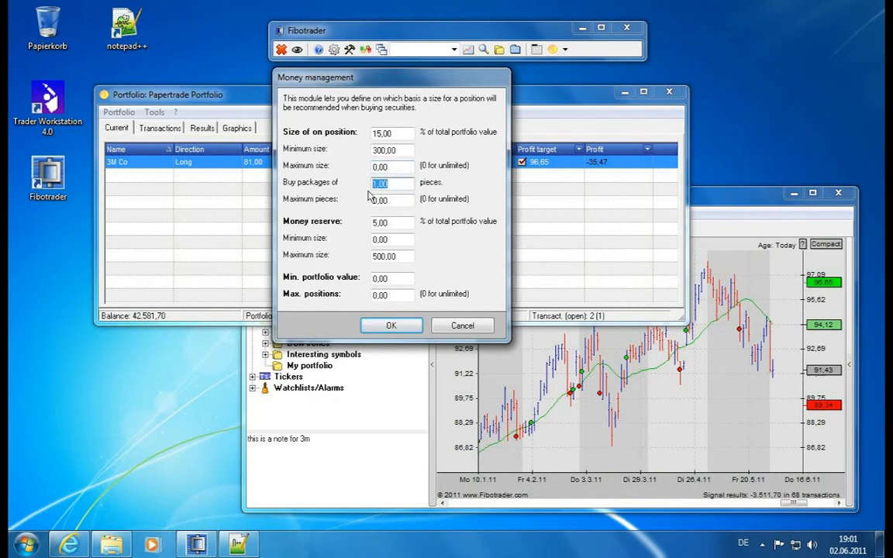
{"action": "type", "text": "10"}
{"action": "key", "text": "BackSpace"}
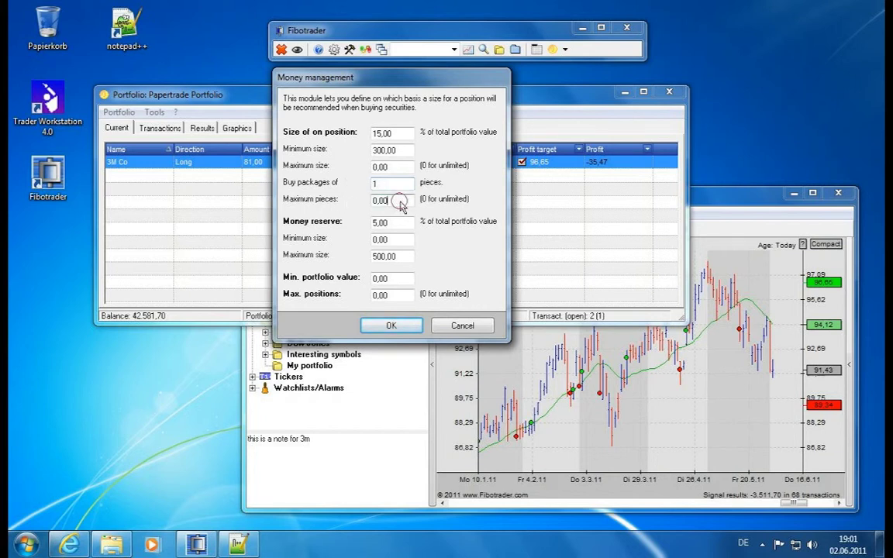
{"action": "left_click", "coordinate": [380, 200]}
{"action": "left_click", "coordinate": [402, 224]}
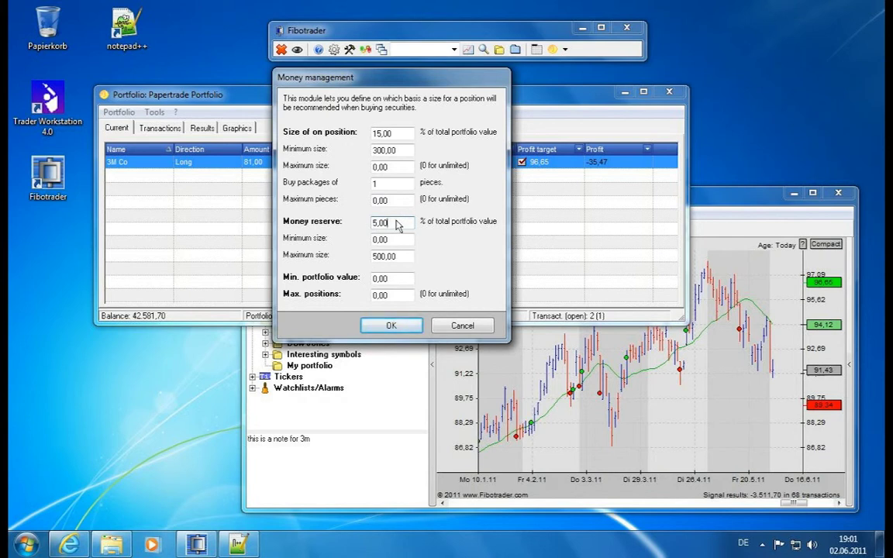
{"action": "left_click", "coordinate": [399, 240]}
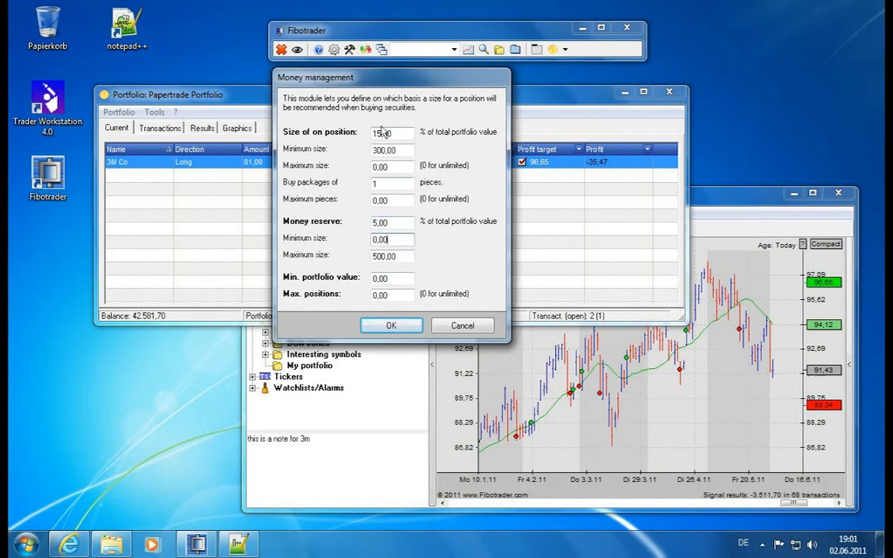
- Review reserve maximum, Min. portfolio value and Max. positions, then cancel the dialog
{"action": "double_click", "coordinate": [384, 260]}
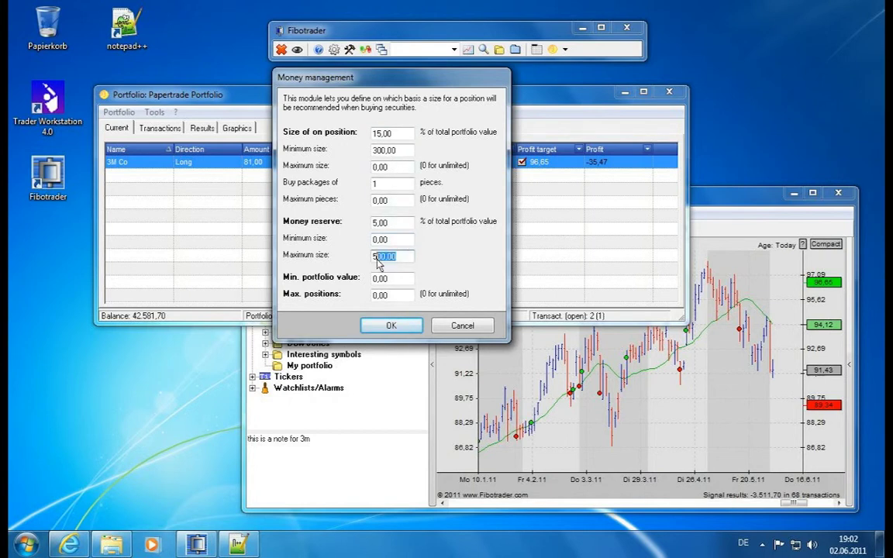
{"action": "left_click", "coordinate": [399, 264]}
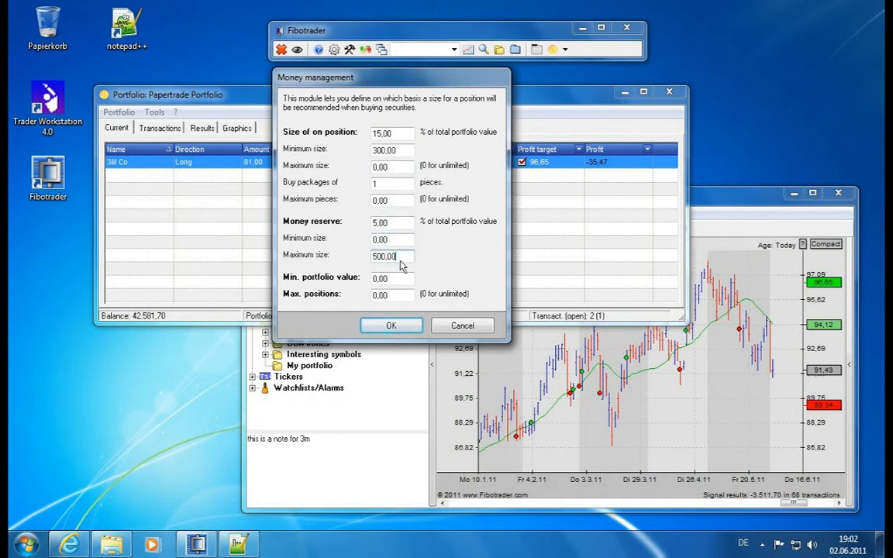
{"action": "double_click", "coordinate": [403, 281]}
{"action": "left_click", "coordinate": [404, 283]}
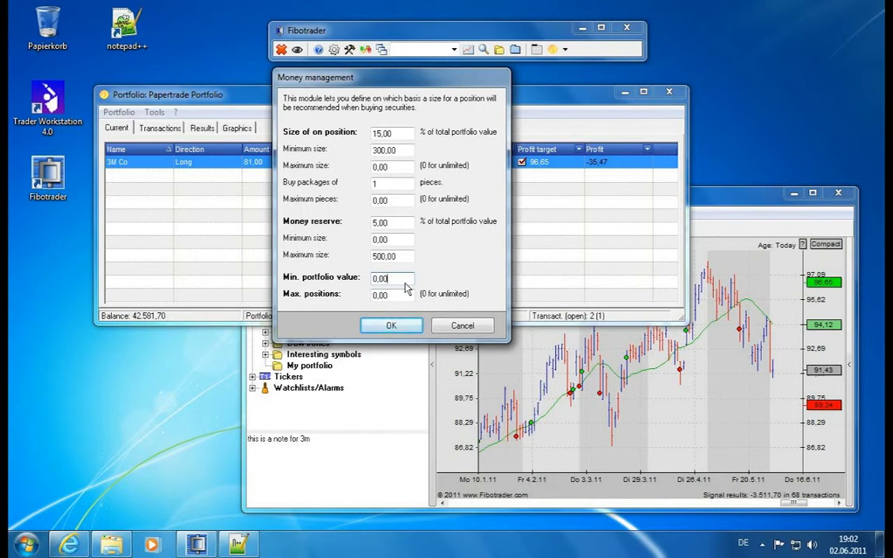
{"action": "left_click_drag", "start_coordinate": [404, 294], "coordinate": [371, 302]}
{"action": "left_click", "coordinate": [385, 300]}
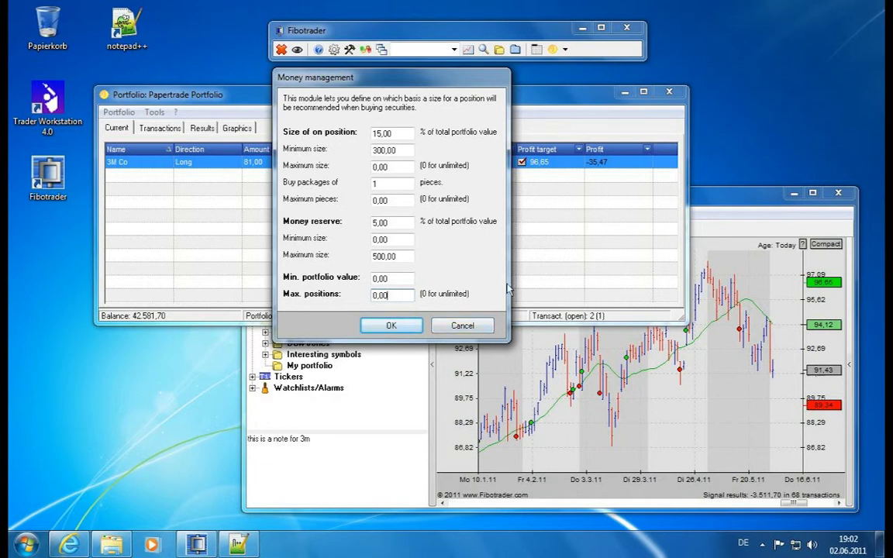
{"action": "left_click", "coordinate": [487, 325]}
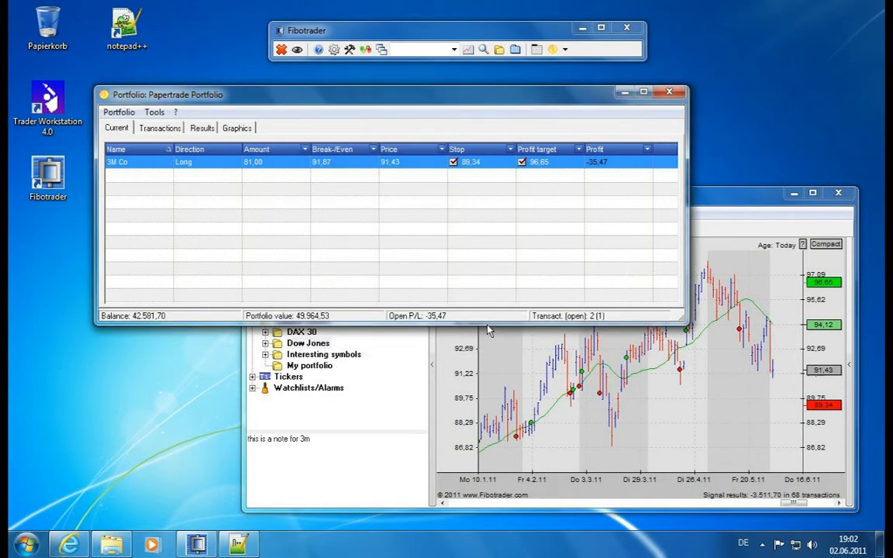